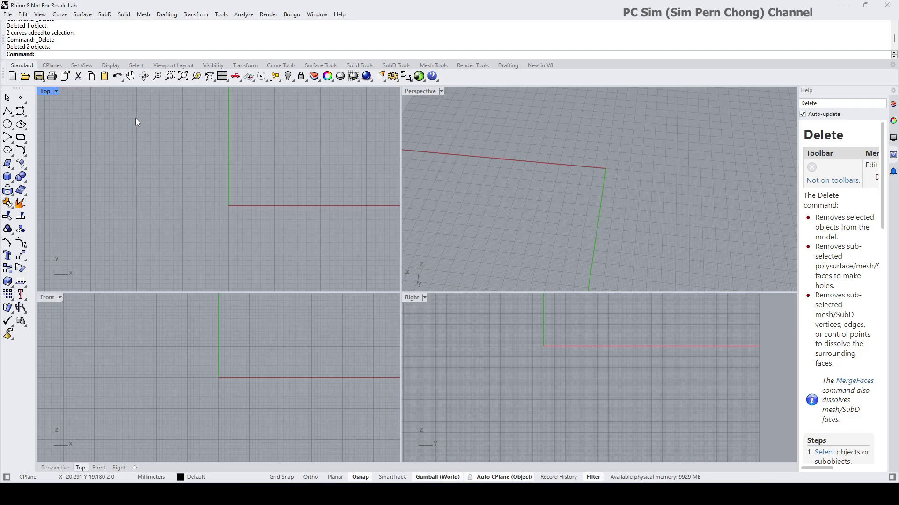
Step: Turn on Grid Snap and create a solid box with a base of about 40 by 30 mm along the X axis
left_click(8, 176)
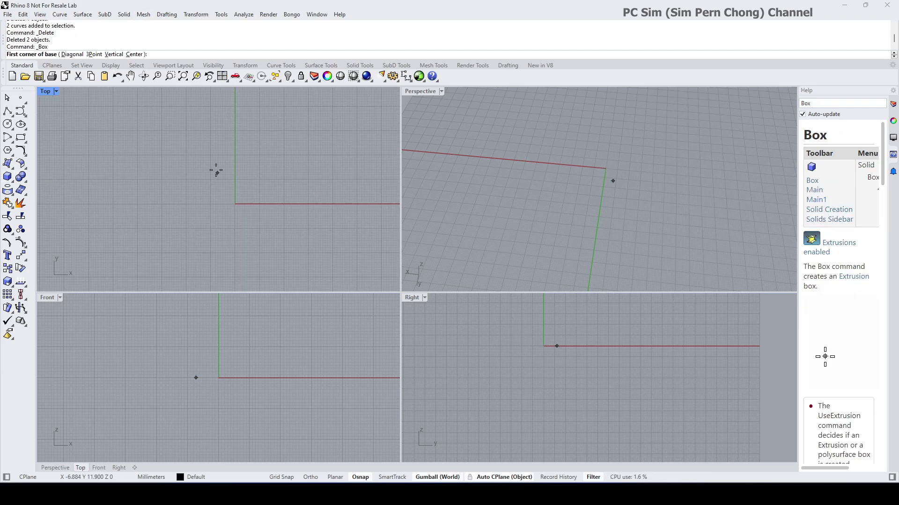
left_click(281, 478)
left_click(187, 131)
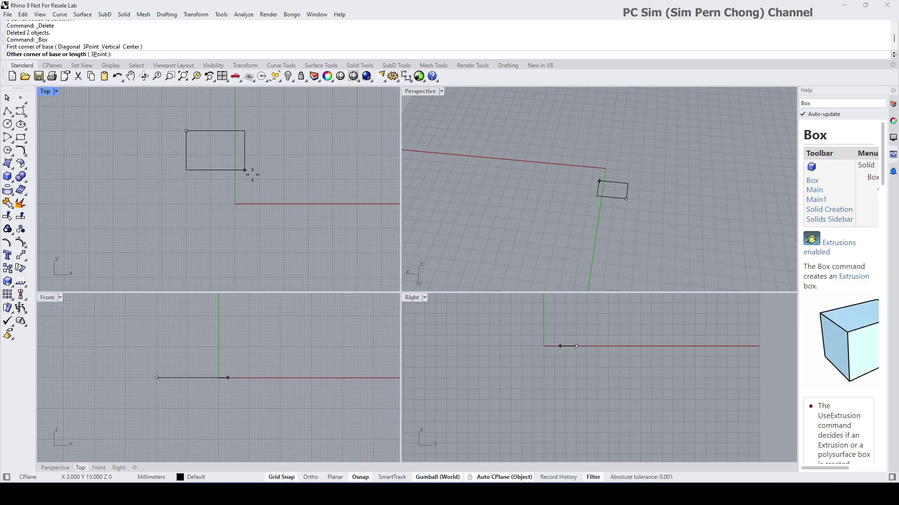
left_click(284, 204)
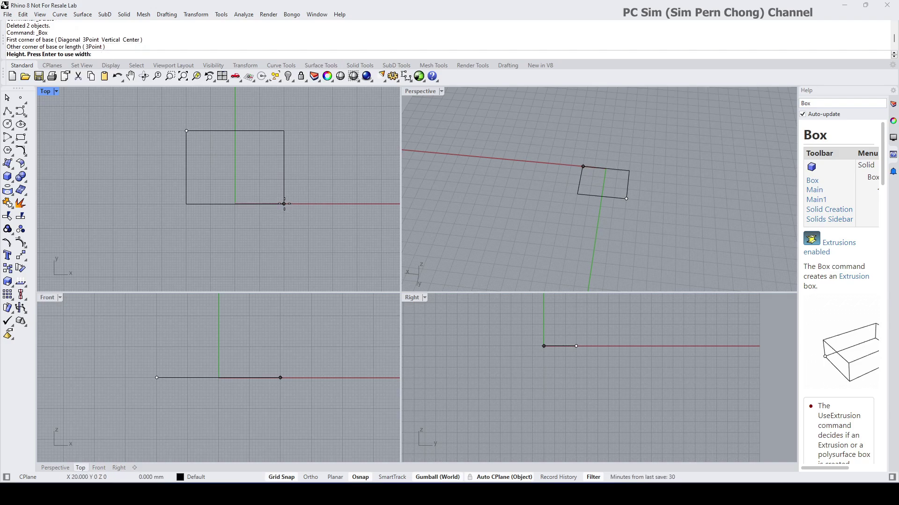
left_click(445, 183)
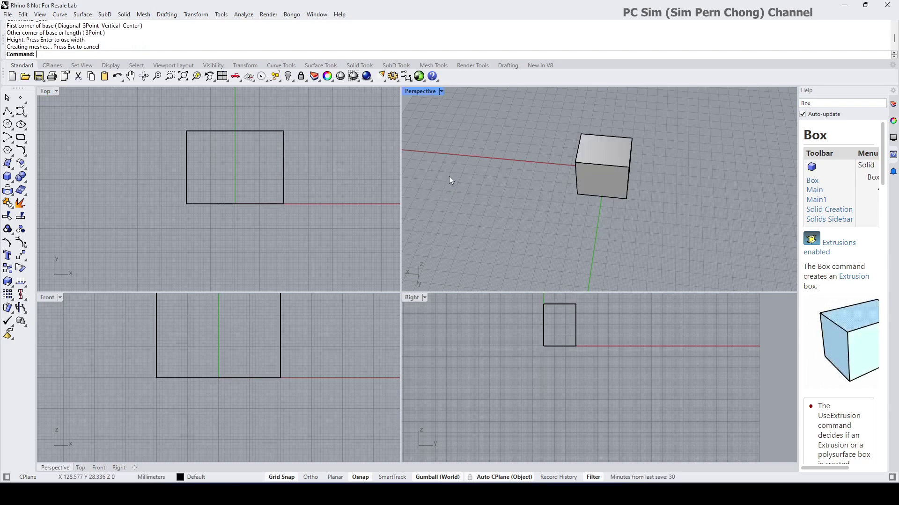
Step: Examine the box from several angles in an enlarged perspective view, then return to the four-view layout
double_click(414, 94)
right_click_drag(482, 213, 275, 221)
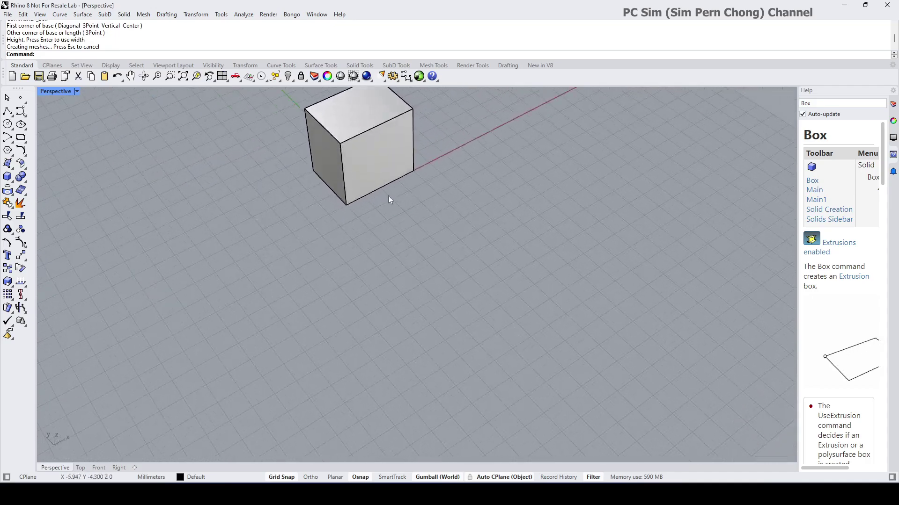
scroll(400, 182, "up", 4)
right_click_drag(406, 174, 472, 360, "shift")
scroll(443, 311, "up", 4)
right_click_drag(442, 311, 378, 262)
right_click_drag(378, 262, 468, 287, "shift")
right_click_drag(468, 286, 434, 279)
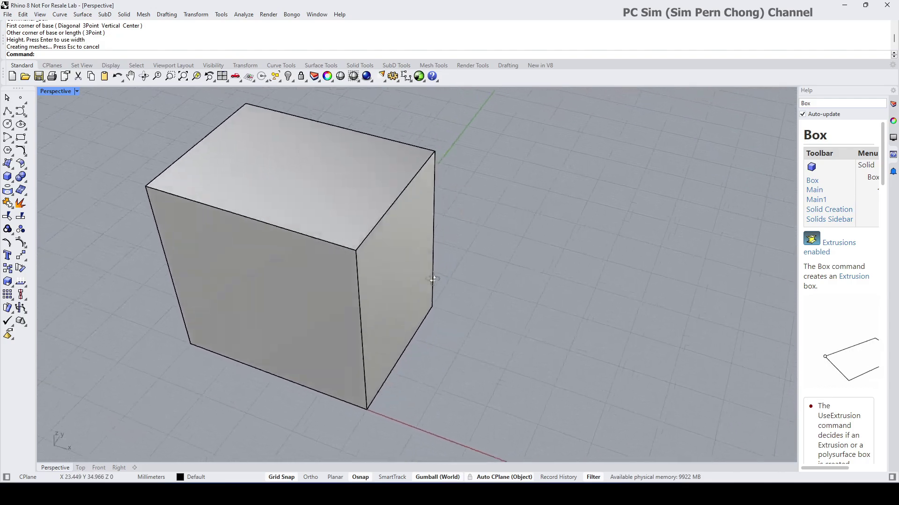
double_click(57, 91)
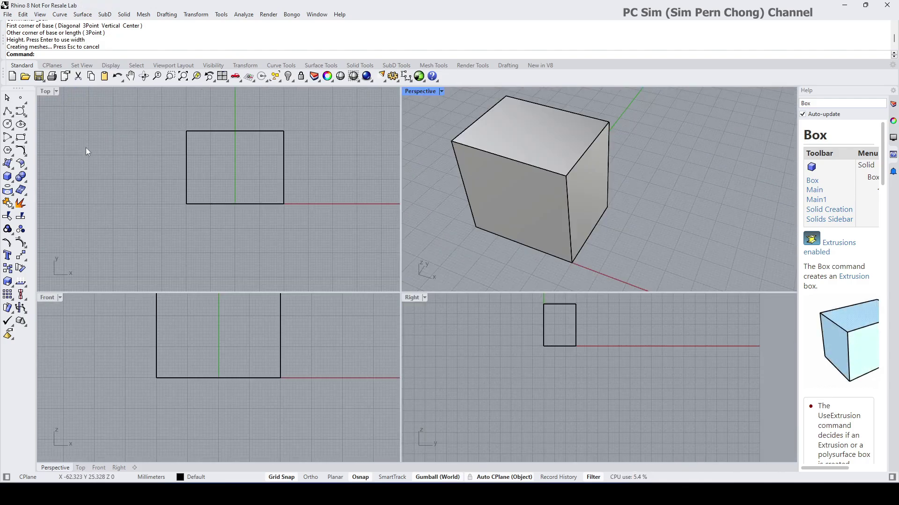
Step: Draw an inscribed six-sided polygon centred at 0,16 with a 10 mm radius inside the box's outline in the top view
left_click(8, 151)
scroll(190, 170, "up", 4)
left_click(259, 162)
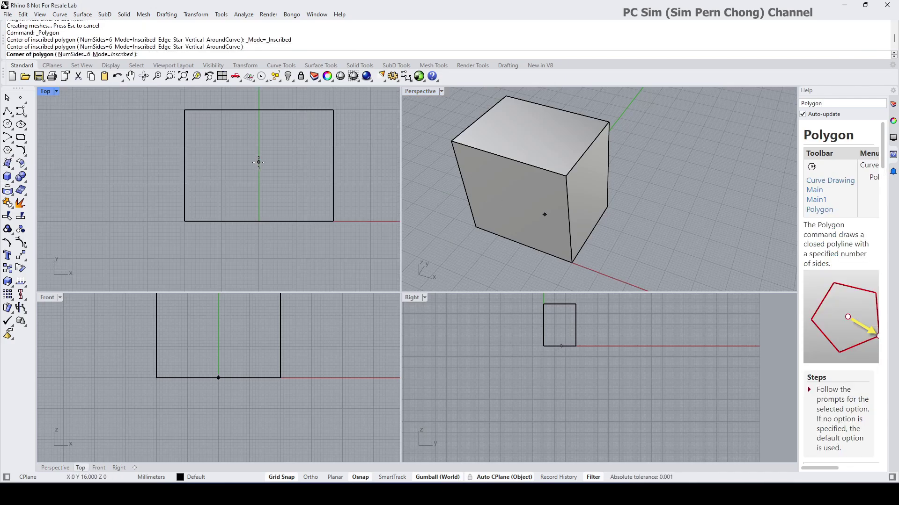
left_click(296, 163)
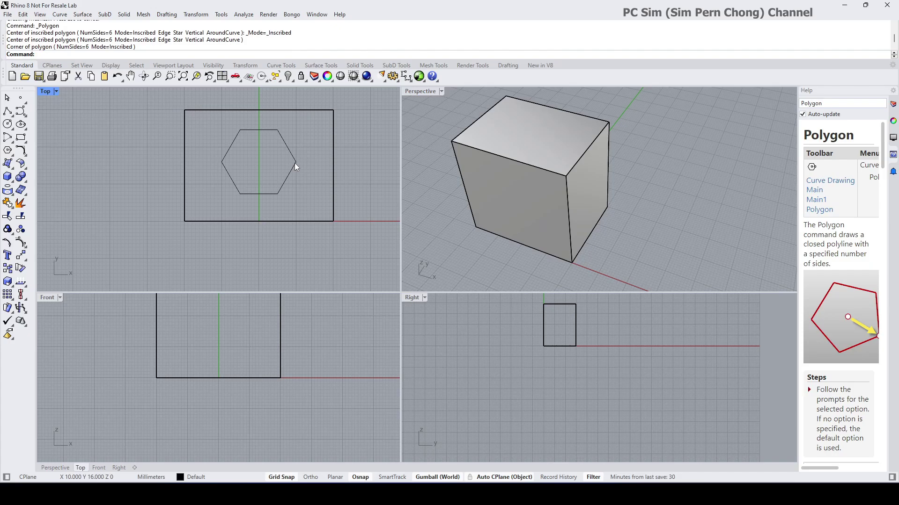
Step: Move the hexagon straight up along Z so it floats a short distance above the box's top face
right_click_drag(512, 218, 542, 174)
right_click_drag(539, 184, 549, 242, "shift")
left_click(534, 208)
scroll(547, 220, "down", 4)
scroll(547, 220, "down", 4)
left_click_drag(542, 192, 511, 113)
double_click(429, 92)
right_click_drag(425, 93, 472, 227)
scroll(425, 201, "down", 5)
scroll(436, 250, "up", 4)
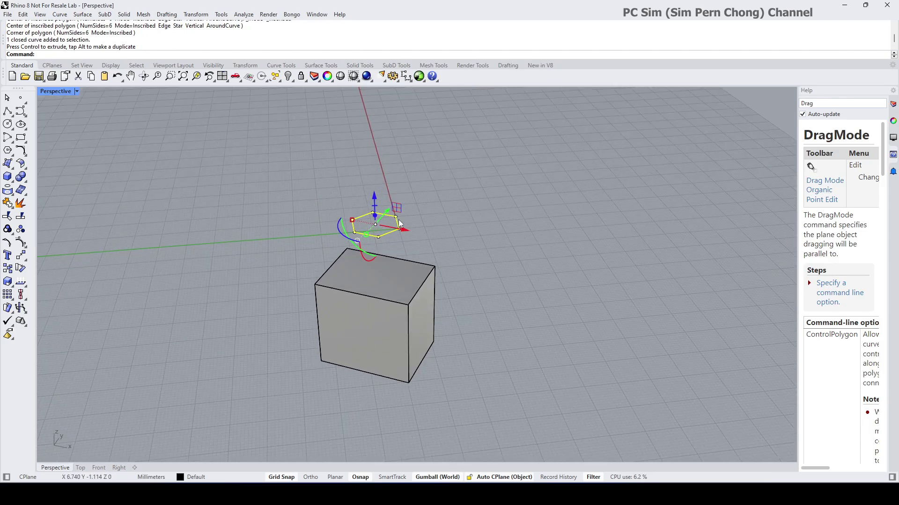
left_click_drag(375, 199, 374, 212)
Step: Disable automatic CPlane alignment to objects and deselect the hexagon
scroll(377, 248, "up", 6)
right_click_drag(368, 217, 387, 199)
scroll(431, 202, "down", 3)
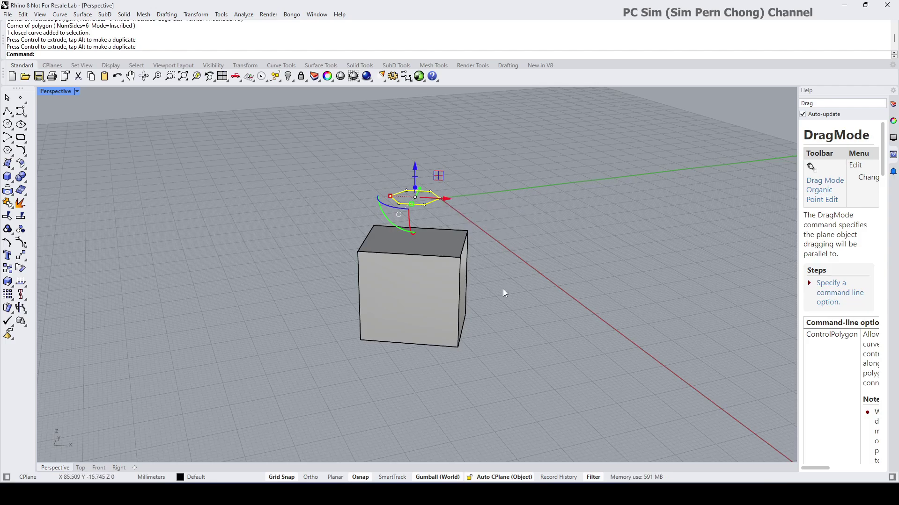
right_click_drag(508, 282, 445, 299)
right_click_drag(427, 219, 531, 224)
scroll(468, 220, "up", 4)
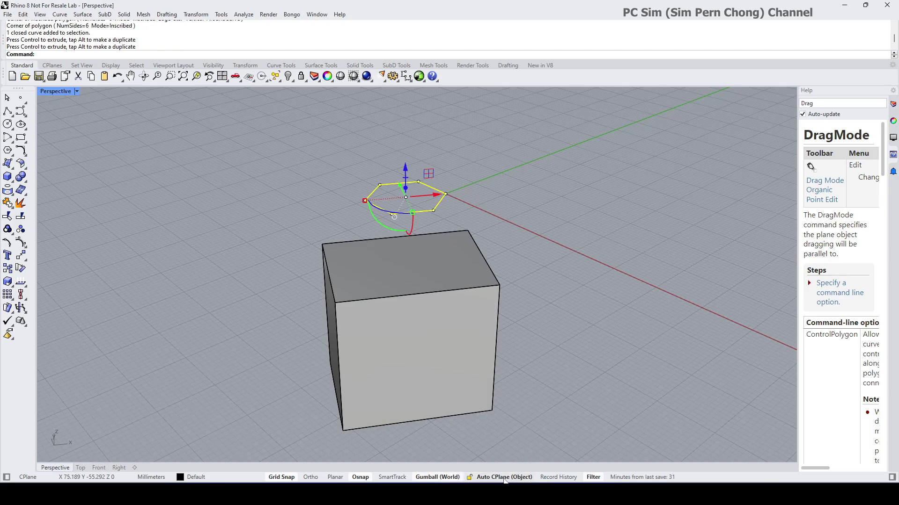
left_click(504, 480)
right_click_drag(505, 369, 406, 361)
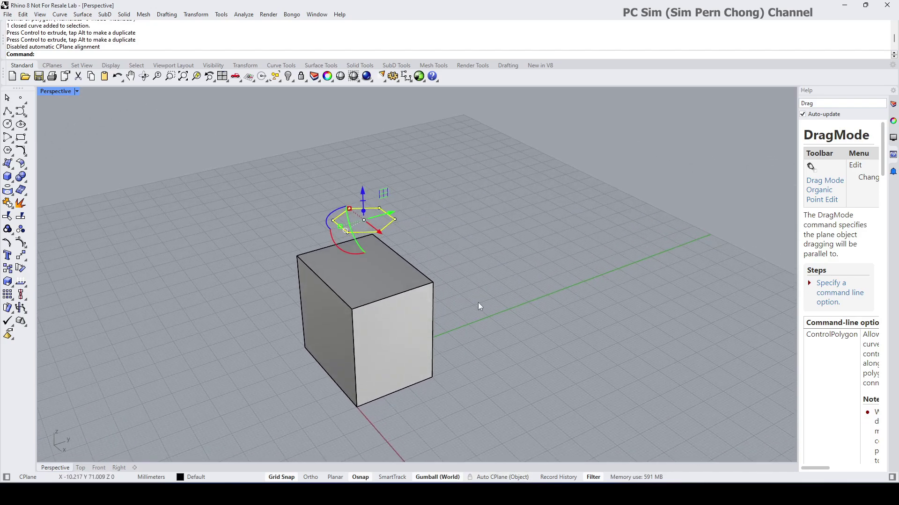
right_click_drag(473, 345, 508, 332)
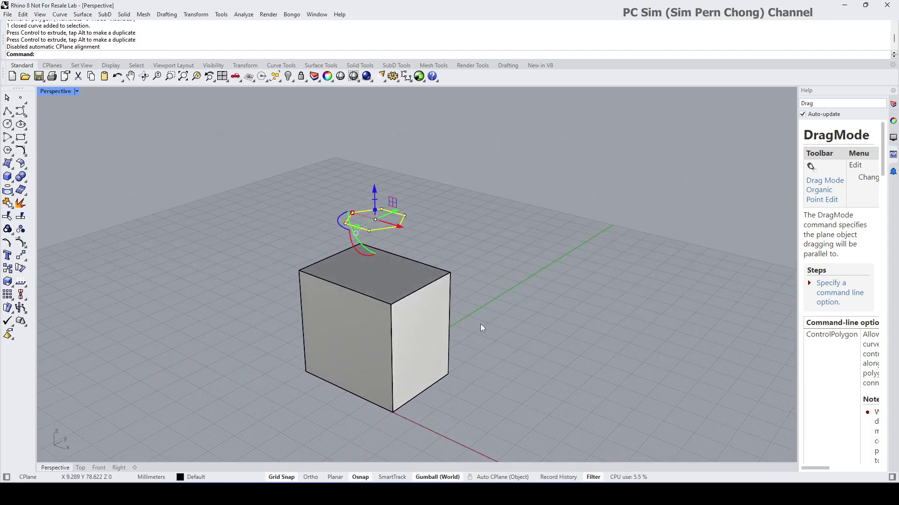
scroll(488, 313, "up", 4)
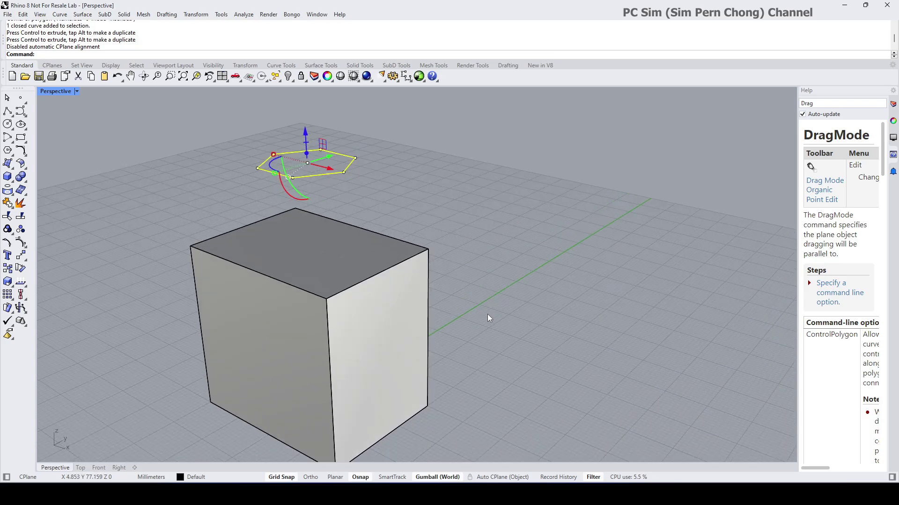
scroll(488, 314, "down", 2)
right_click_drag(487, 314, 437, 311)
left_click(490, 267)
Step: Project the floating hexagon onto the box along the CPlane Z direction, keeping the input curve
right_click_drag(437, 311, 432, 292)
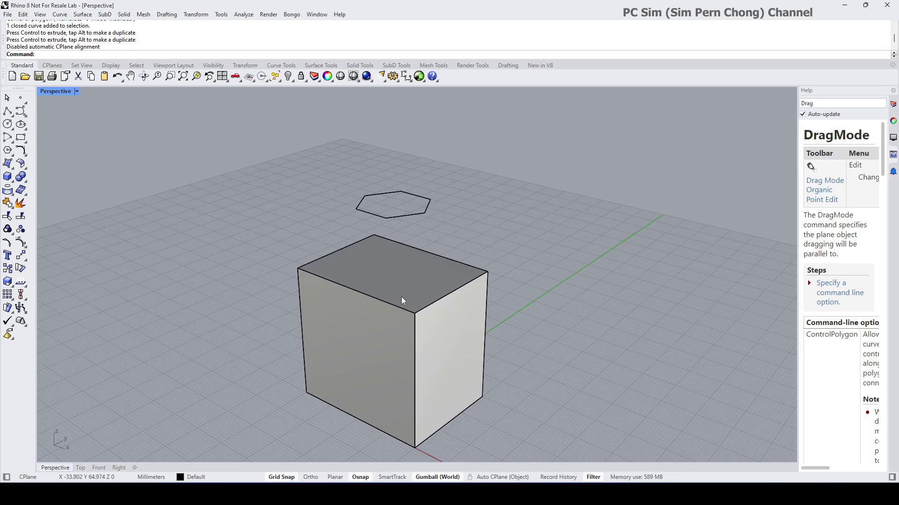
left_click(417, 218)
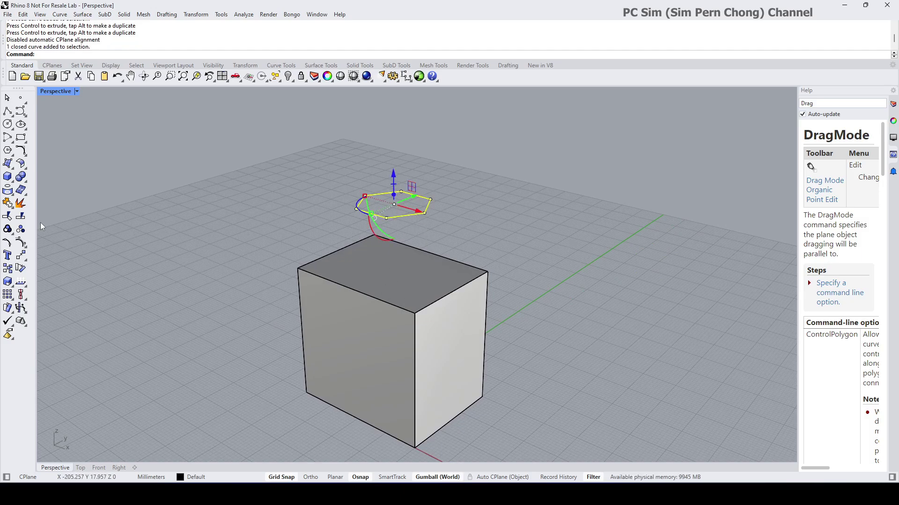
left_click(8, 191)
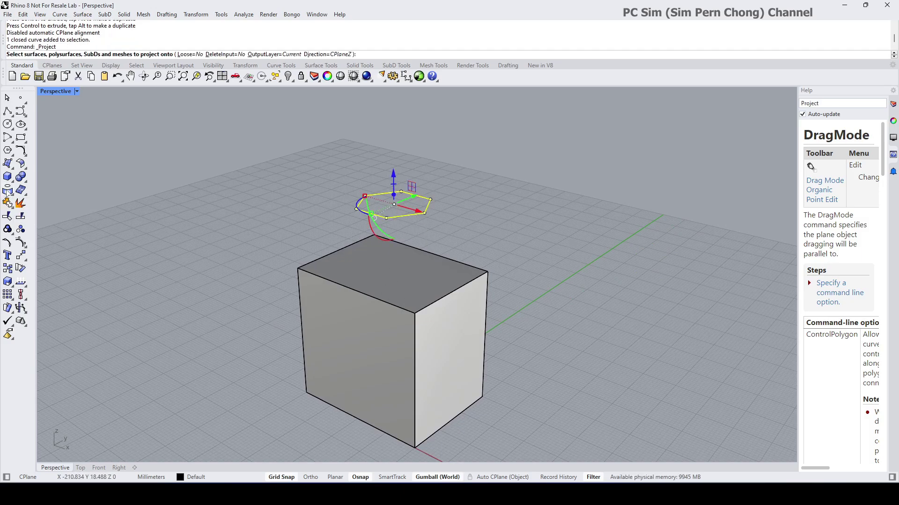
left_click(358, 274)
key("Return")
left_click(520, 253)
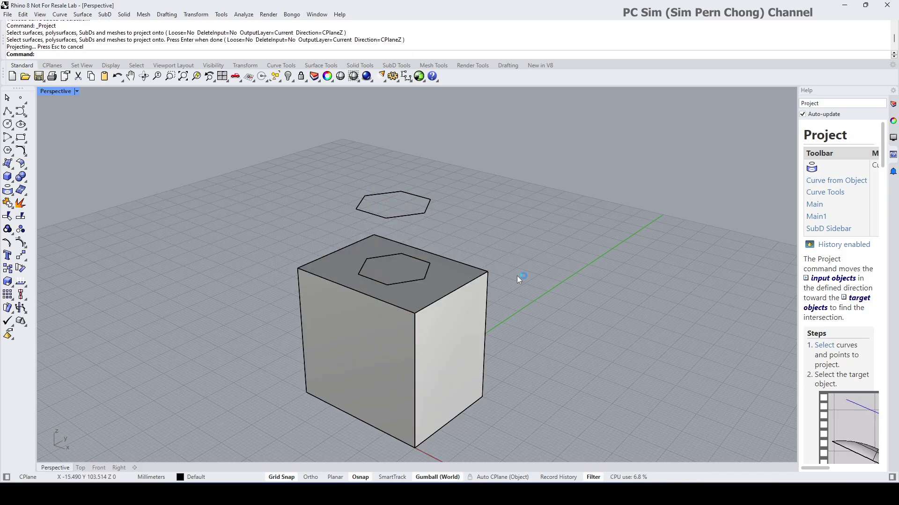
Step: Delete the projected hexagon on the box's underside and the original hexagon floating above the box
right_click_drag(517, 277, 489, 180)
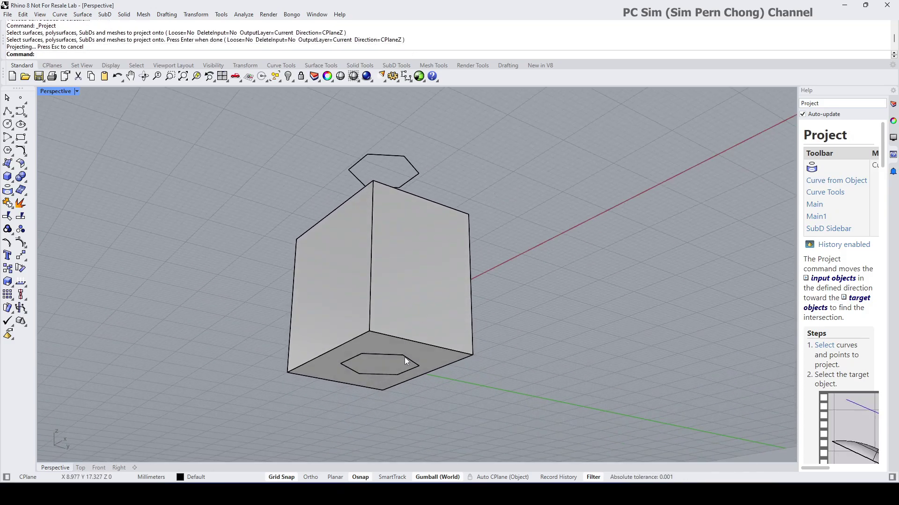
left_click(405, 358)
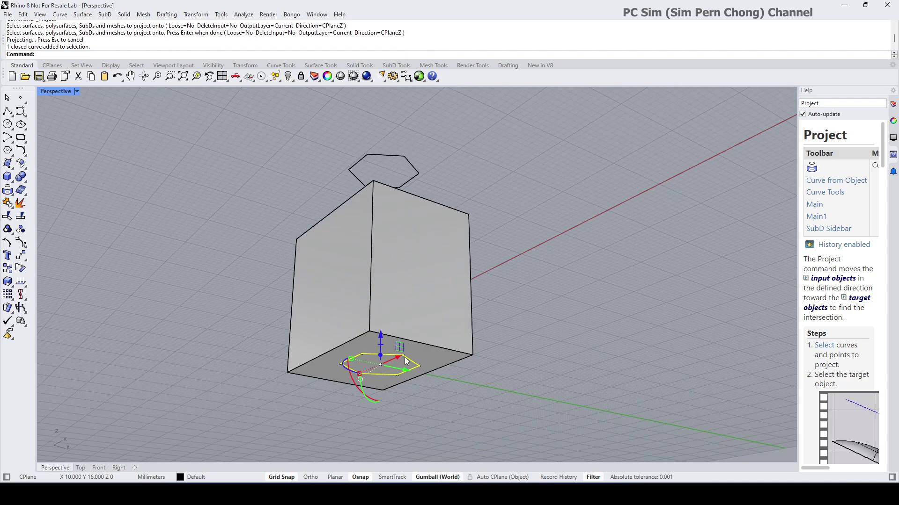
key("Delete")
right_click_drag(437, 269, 482, 328)
scroll(436, 296, "up", 10)
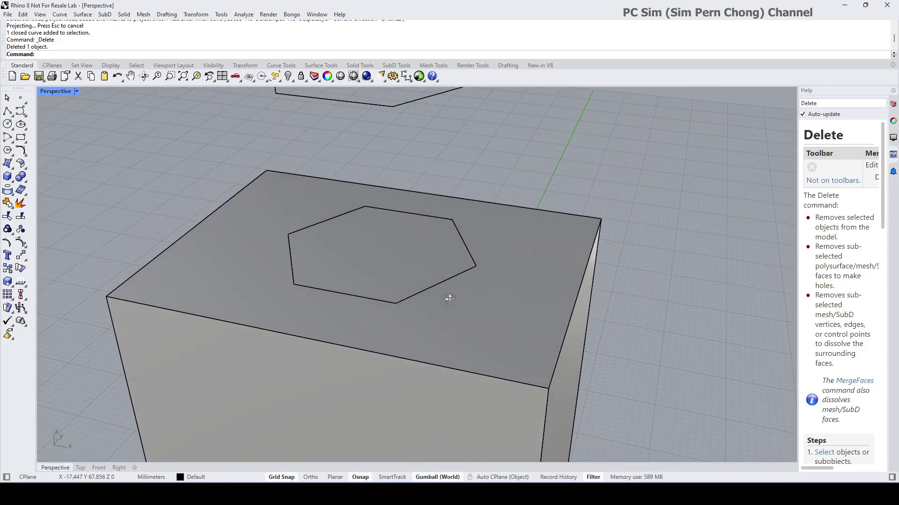
scroll(418, 290, "down", 5)
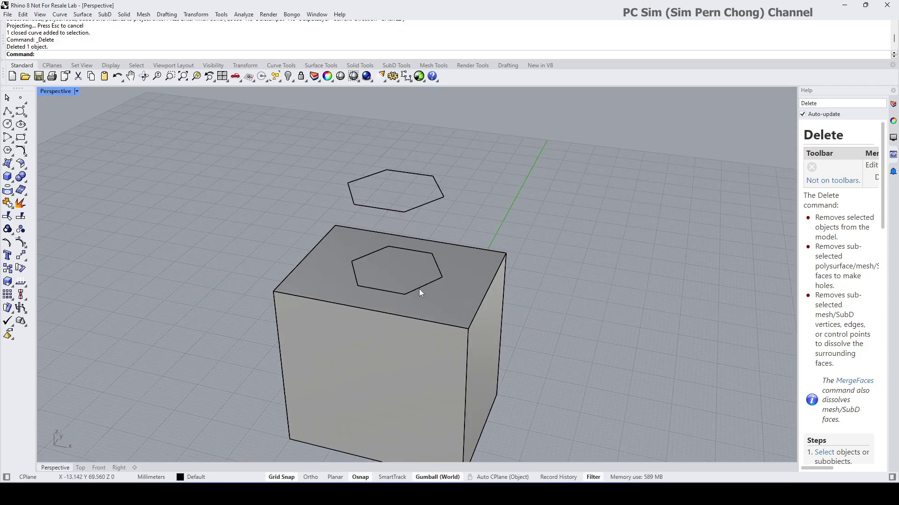
left_click(414, 208)
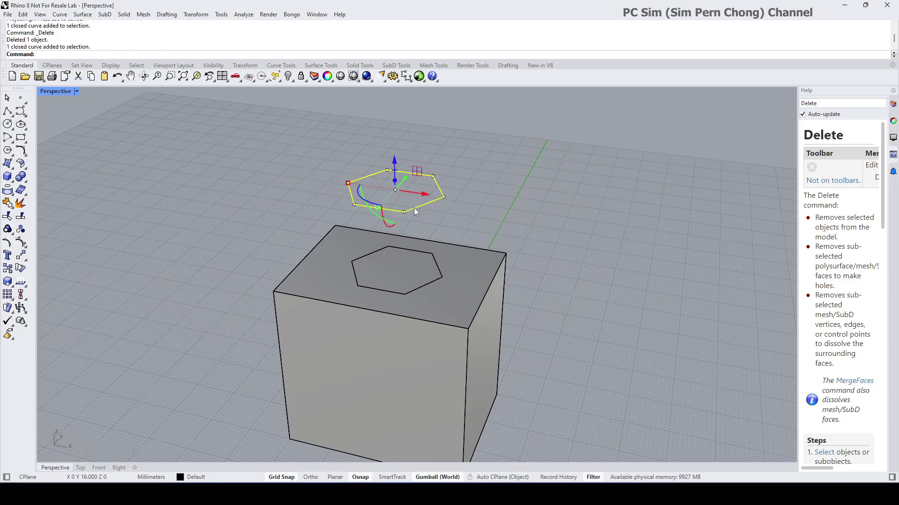
key("Delete")
Step: Try to extrude-cut the hexagon on the top face down into the box using the gumball with Grid Snap on
scroll(408, 262, "up", 5)
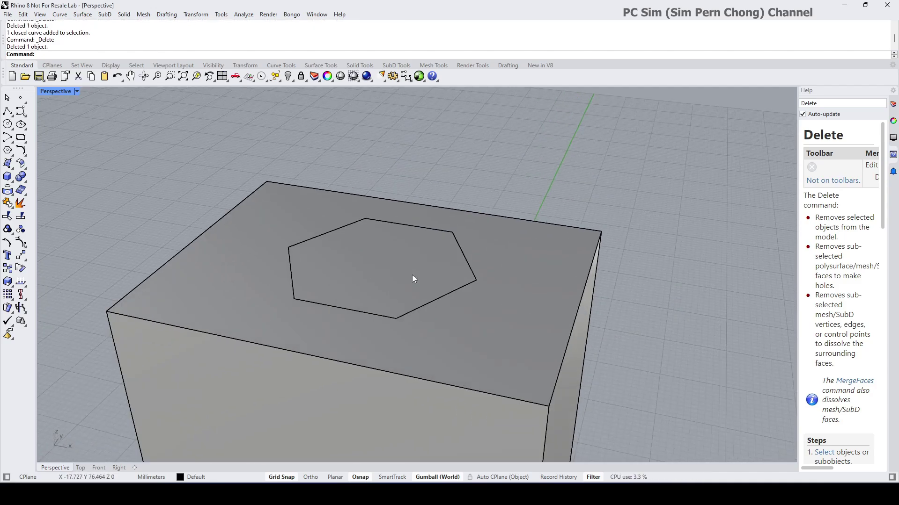
right_click_drag(412, 277, 392, 271)
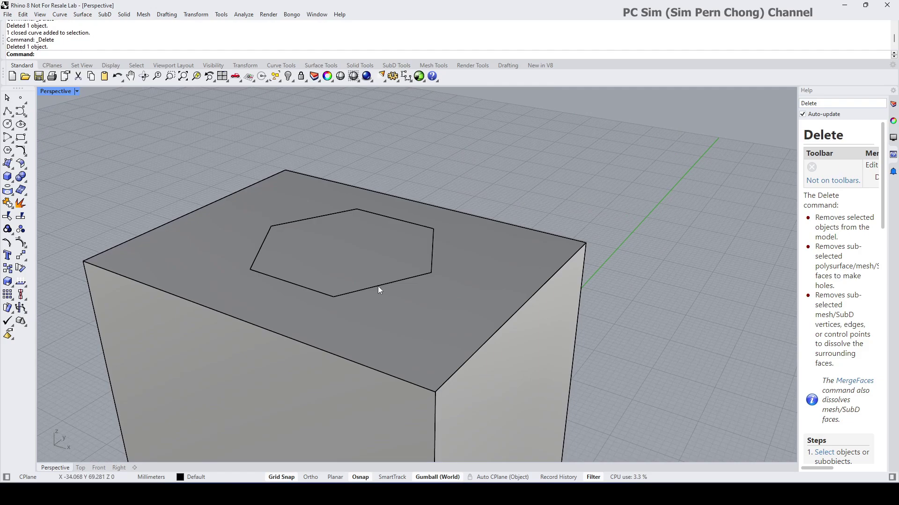
left_click(379, 286)
right_click_drag(378, 287, 394, 263)
scroll(389, 246, "up", 3)
scroll(375, 244, "up", 4)
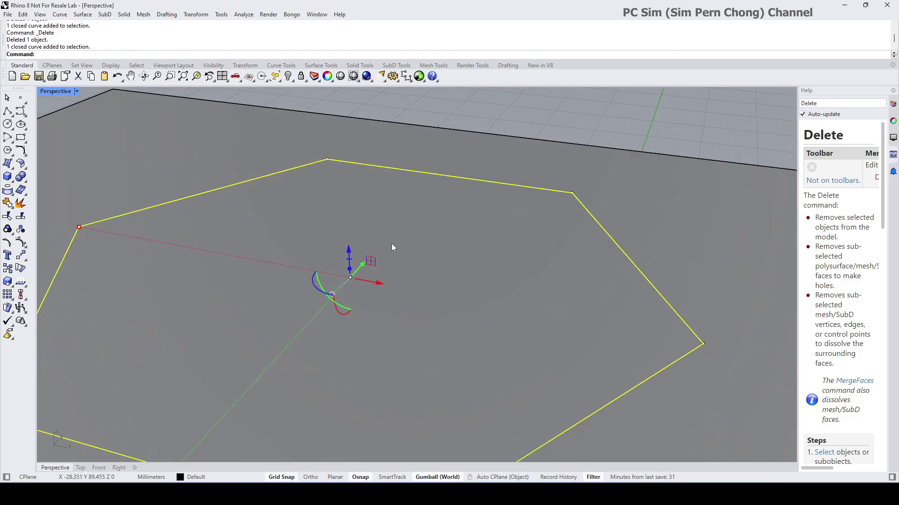
scroll(322, 258, "up", 6)
scroll(327, 266, "down", 6)
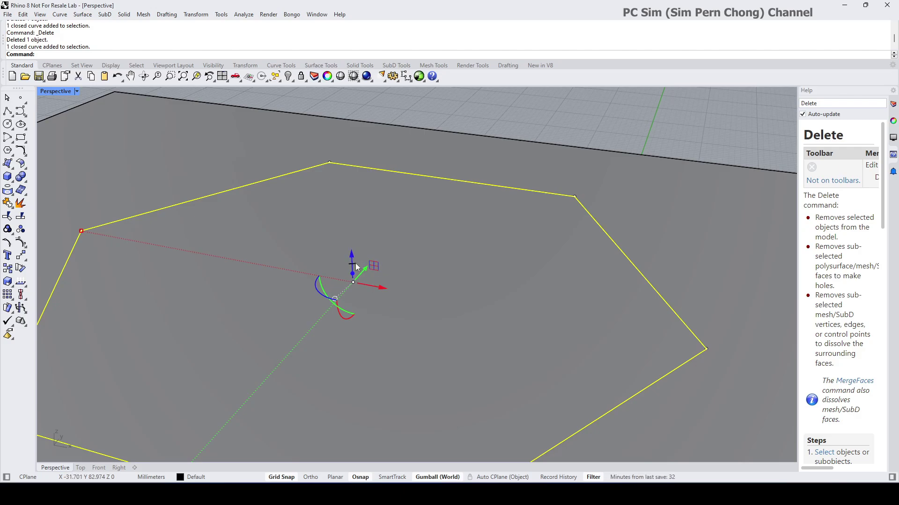
left_click_drag(354, 265, 356, 277)
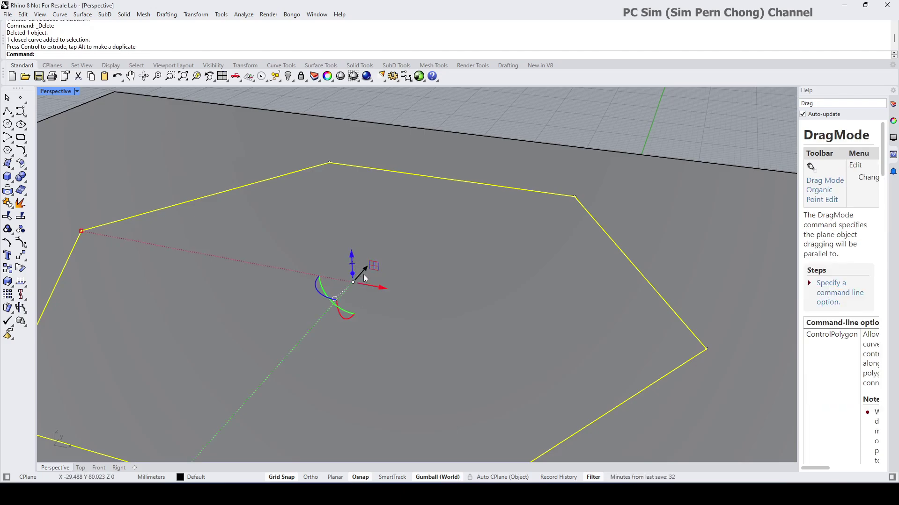
scroll(373, 263, "down", 5)
right_click_drag(373, 263, 374, 253)
key("Escape")
Step: Turn off Grid Snap and extrude-cut the top-face hexagon a short distance down into the box with the gumball to form a shallow pocket
scroll(365, 252, "up", 4)
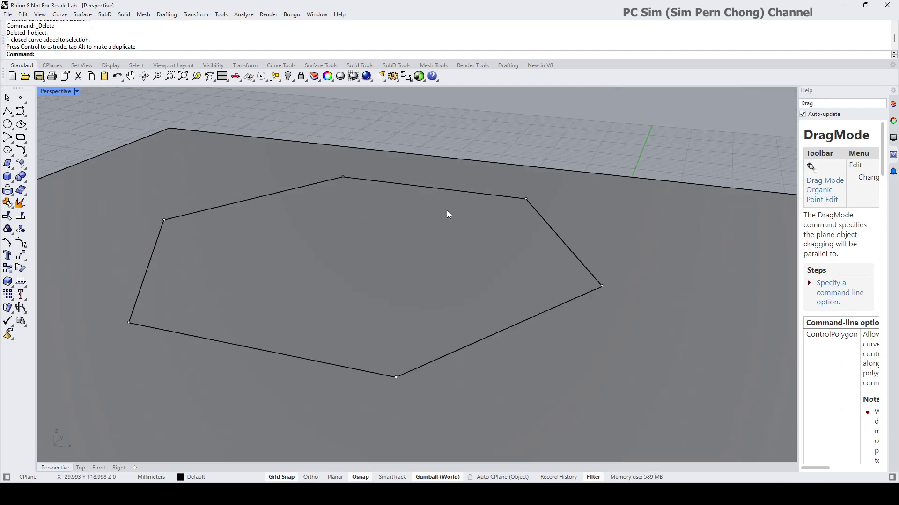
left_click(443, 193)
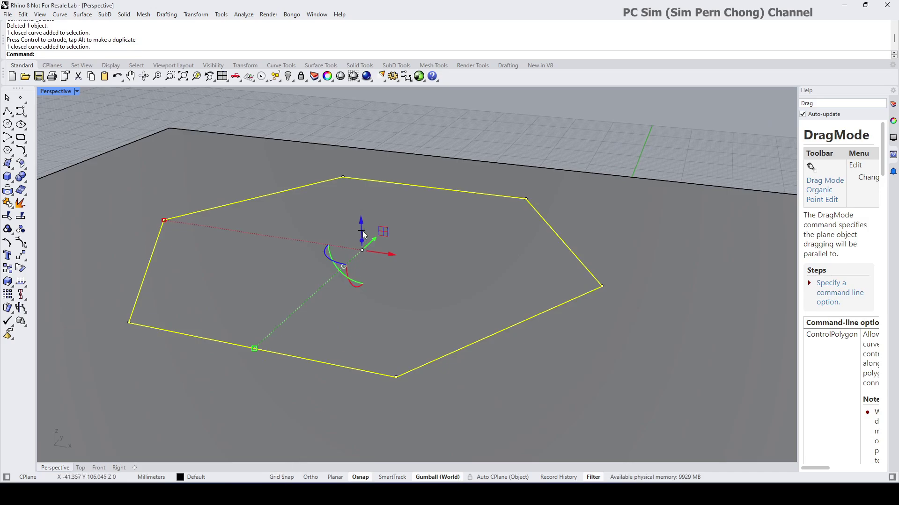
left_click_drag(364, 233, 368, 272)
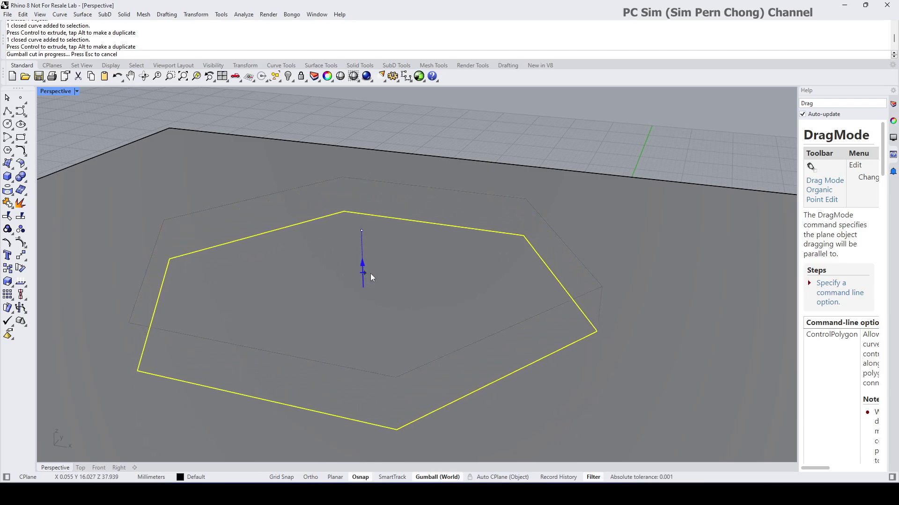
mouse_move(391, 275)
right_mouse_down()
mouse_move(359, 285)
mouse_move(388, 279)
right_mouse_up()
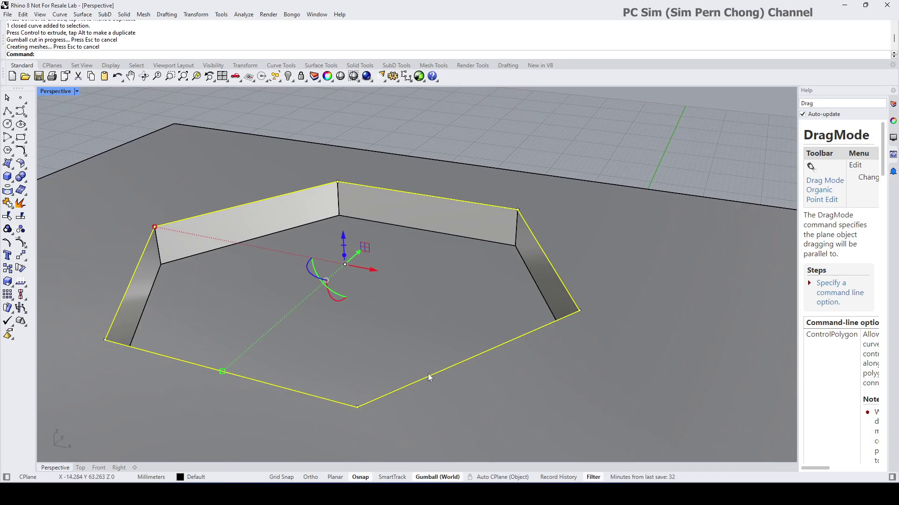
scroll(184, 252, "down", 6)
mouse_move(261, 251)
right_mouse_down()
mouse_move(223, 254)
mouse_move(315, 263)
mouse_move(288, 237)
mouse_move(259, 244)
right_mouse_up()
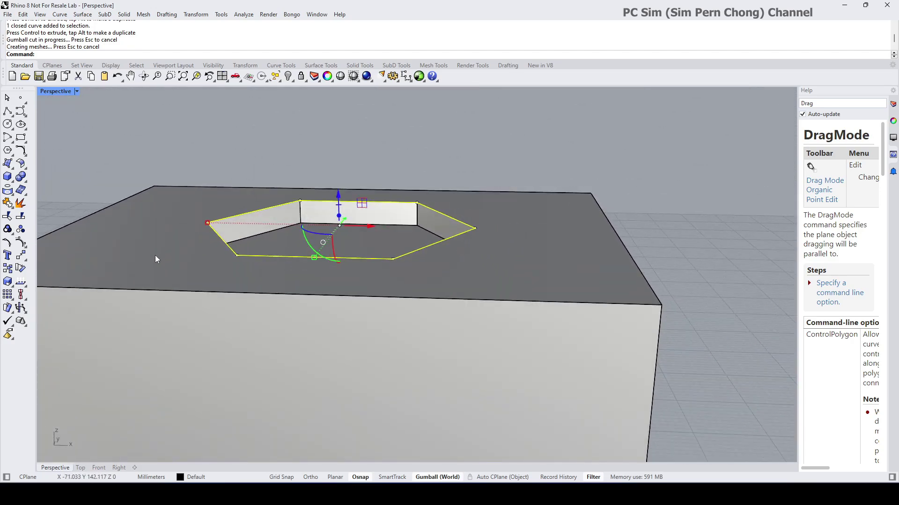
scroll(363, 287, "down", 8)
right_click_drag(363, 271, 321, 289)
scroll(300, 272, "up", 7)
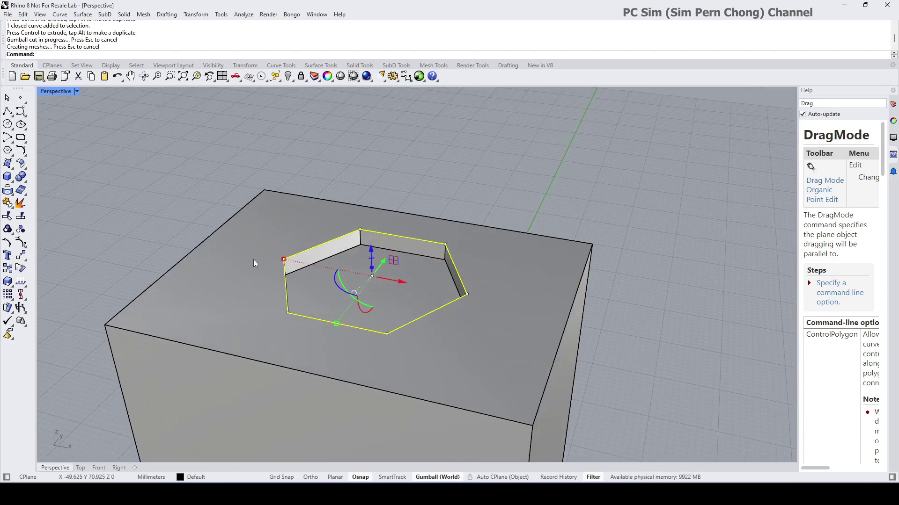
Step: Undo the hexagonal pocket cut in the box's top face
scroll(270, 271, "up", 2)
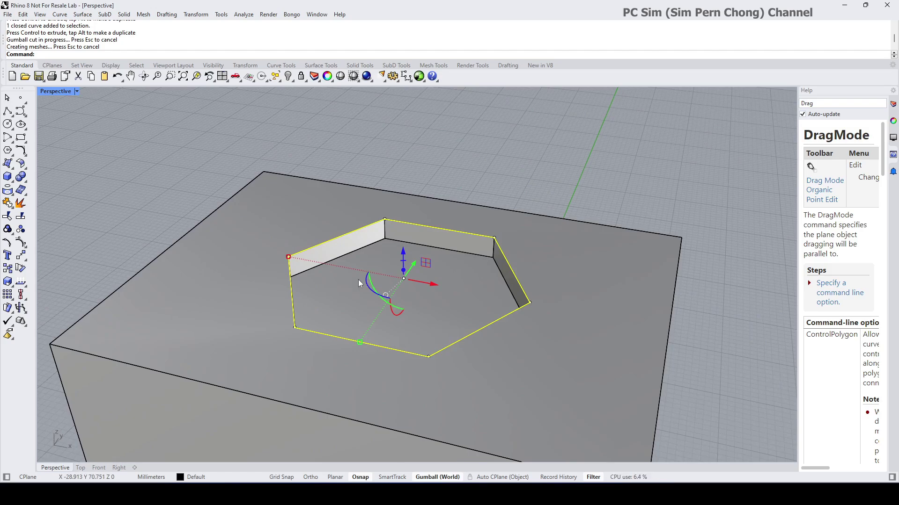
key("ctrl+z")
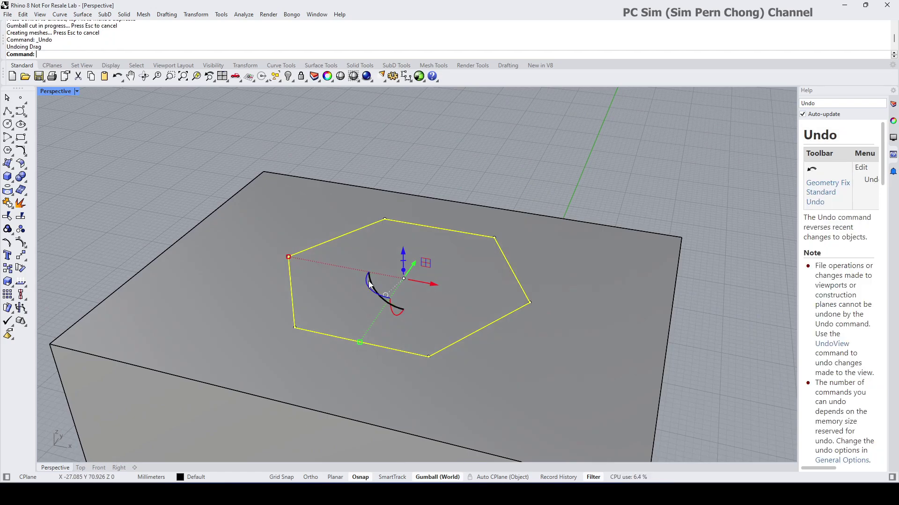
Step: Boss-extrude the top-face hexagon a short distance upward with the gumball so that it joins the box
right_click_drag(405, 280, 391, 247)
scroll(374, 254, "up", 5)
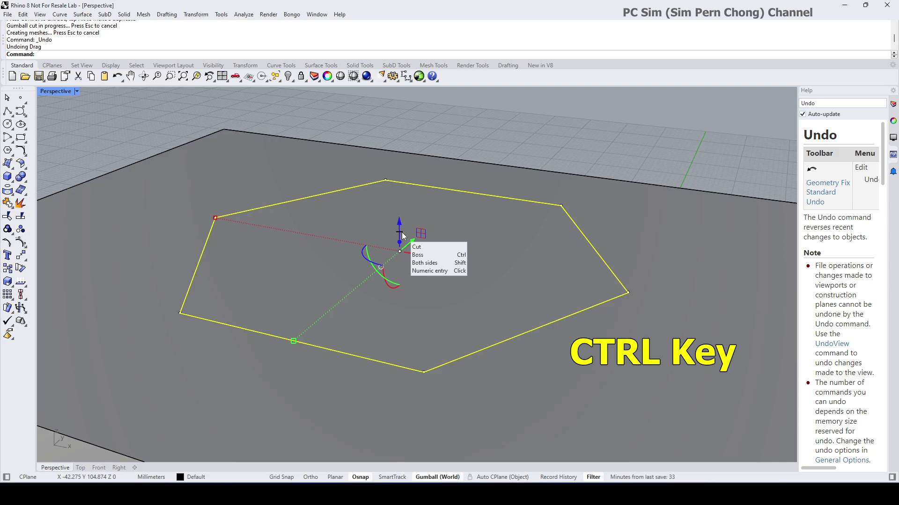
left_click_drag(401, 232, 405, 207, "ctrl")
scroll(418, 252, "down", 5)
right_click_drag(419, 254, 441, 249)
key("Escape")
Step: Select the box with its hexagonal boss and examine from the side and above whether they form one solid
scroll(390, 251, "up", 5)
scroll(417, 232, "down", 5)
left_click(413, 223)
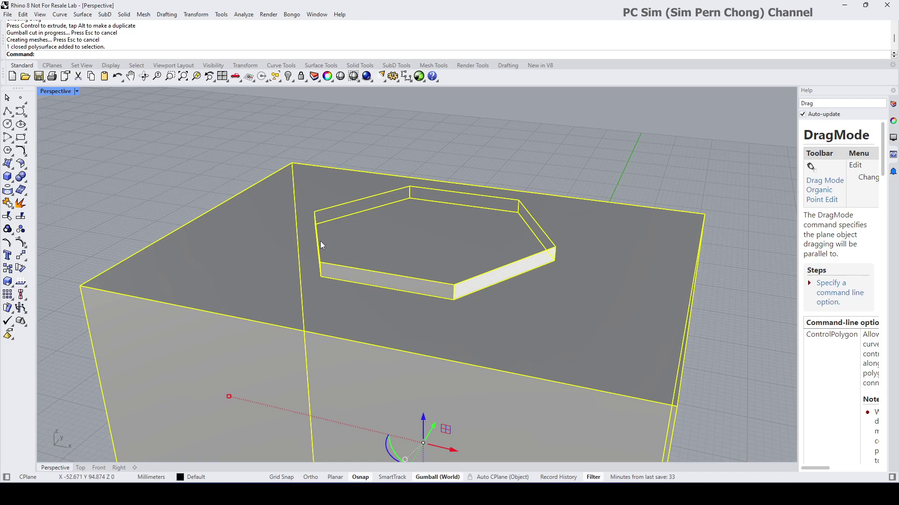
right_click_drag(321, 272, 391, 250)
right_click_drag(442, 288, 389, 242)
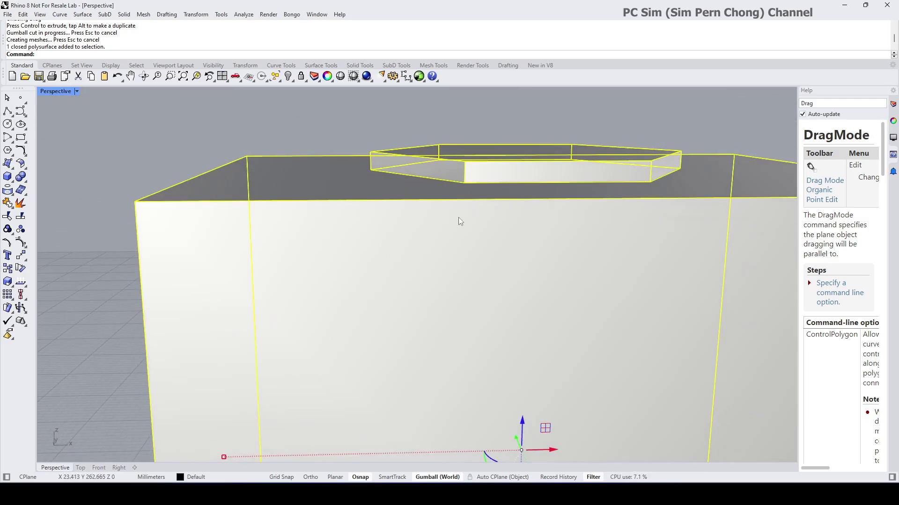
scroll(442, 226, "down", 5)
right_click_drag(440, 230, 399, 257)
scroll(400, 257, "up", 6)
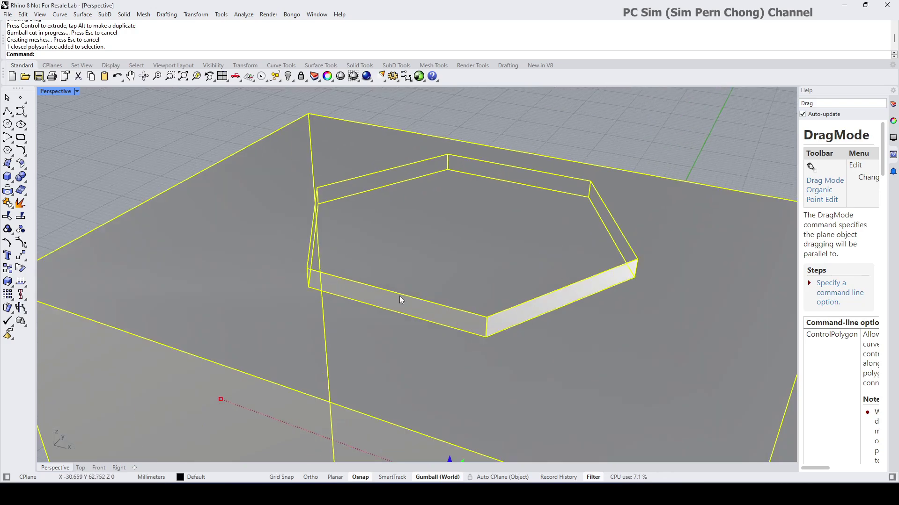
scroll(477, 280, "down", 3)
mouse_move(460, 254)
right_mouse_down()
mouse_move(403, 247)
mouse_move(478, 246)
mouse_move(448, 249)
right_mouse_up()
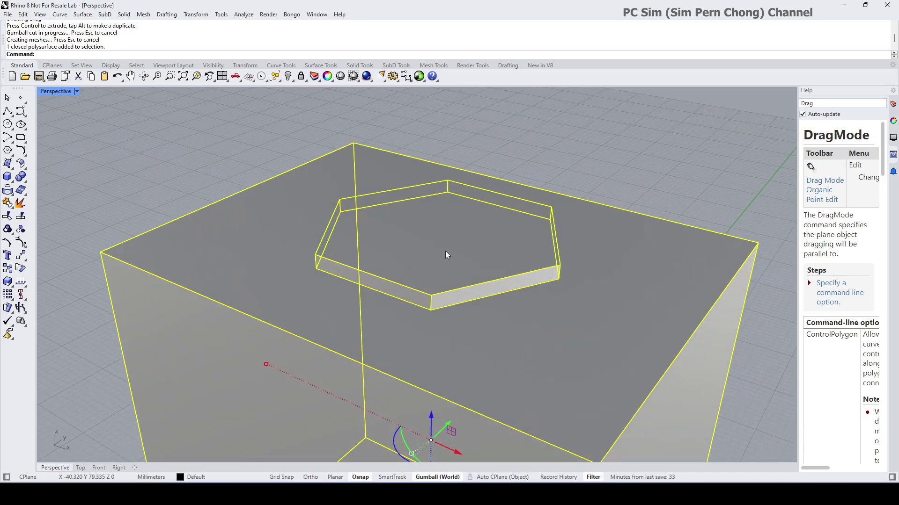
Step: Undo the hexagonal boss extrusion on the box's top face
key("ctrl+z")
right_click_drag(445, 251, 407, 265)
scroll(419, 247, "up", 4)
scroll(419, 247, "down", 2)
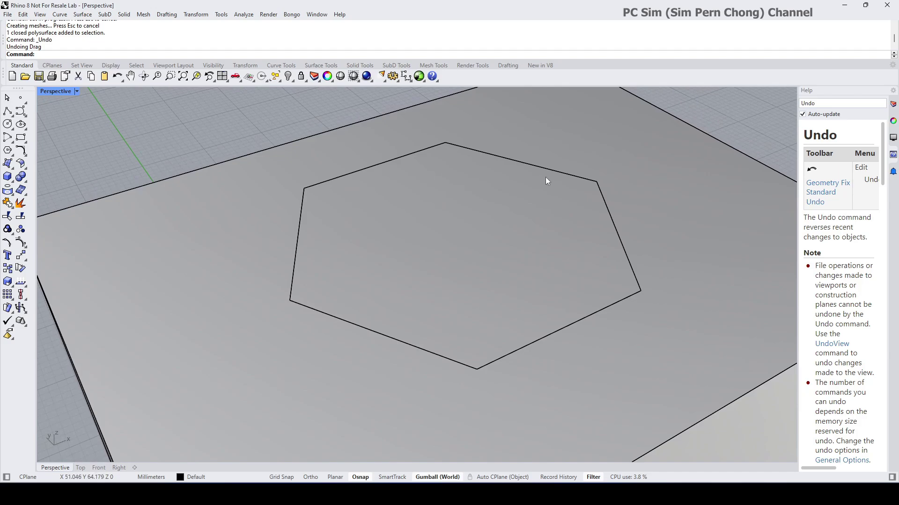
Step: Select the hexagon curve on the box's top face and show it in a maximized Top view
left_click(516, 161)
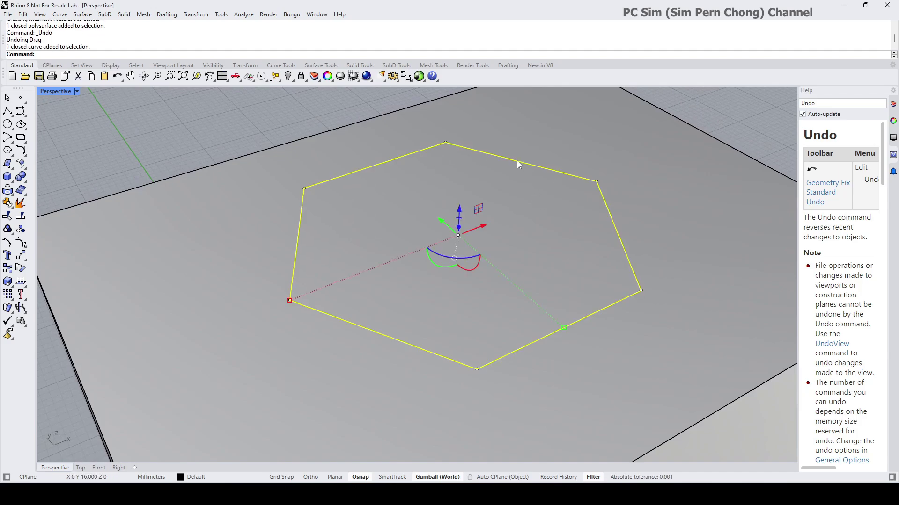
scroll(520, 203, "down", 2)
right_click_drag(518, 209, 476, 260)
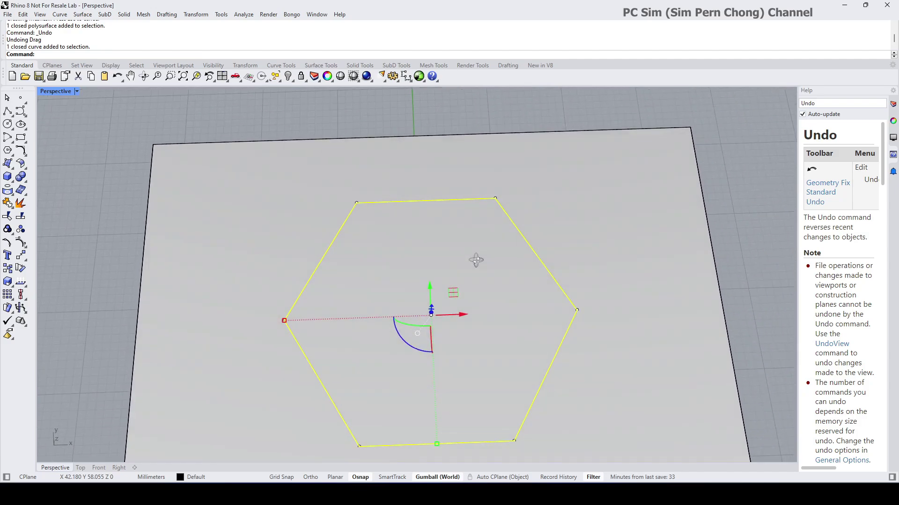
double_click(52, 92)
double_click(48, 91)
scroll(426, 238, "up", 4)
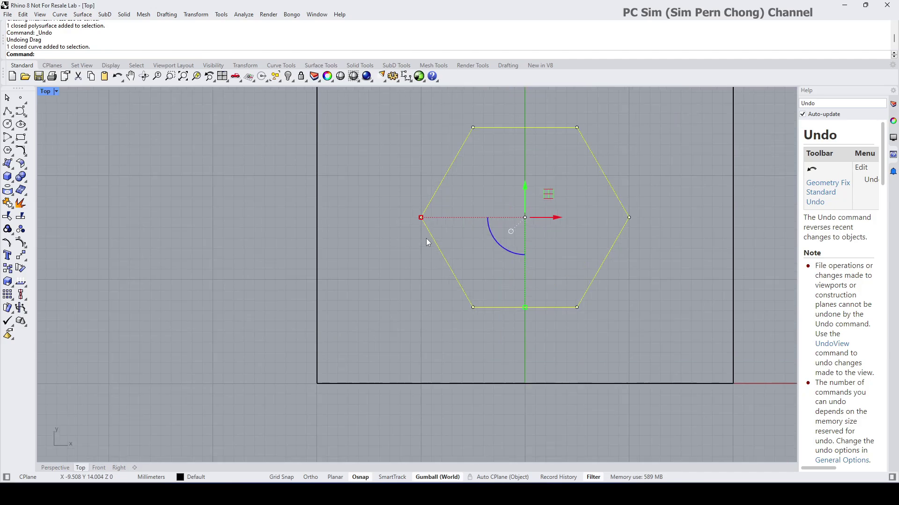
right_click_drag(460, 251, 382, 289)
scroll(443, 251, "up", 4)
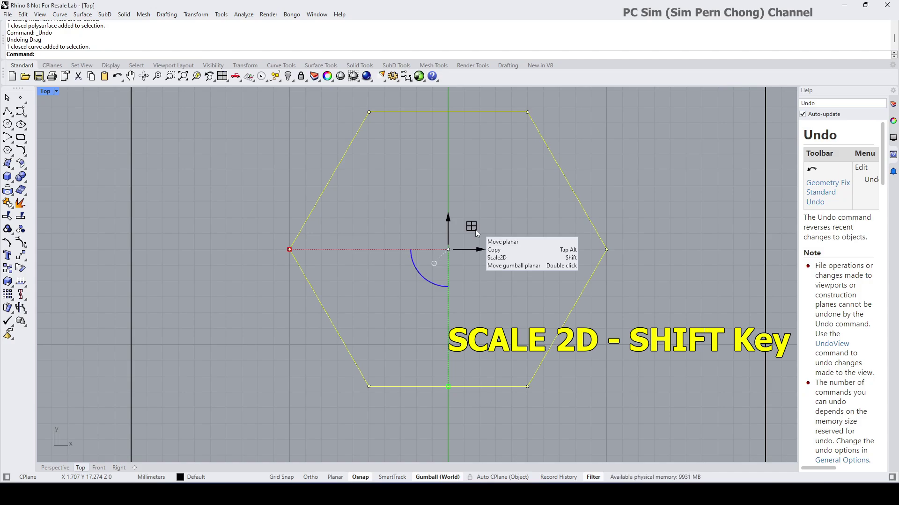
Step: Try scaling the original hexagon slightly inward with the gumball's Scale2D, without a copy, and undo the scaling
left_click_drag(476, 229, 468, 227, "shift")
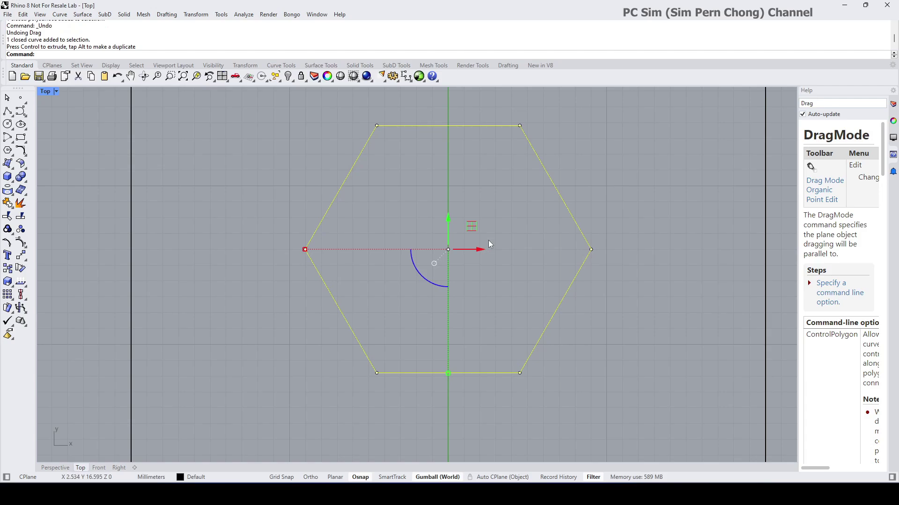
key("ctrl+z")
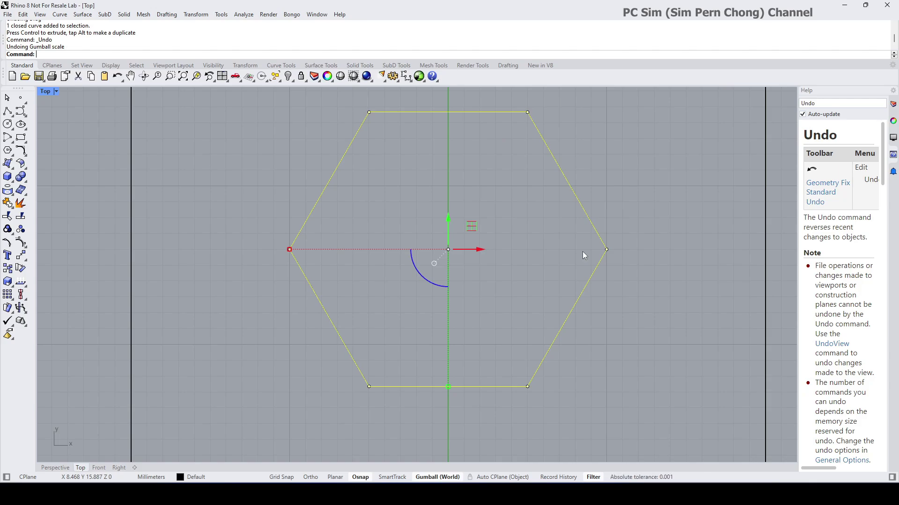
Step: Make a slightly smaller concentric copy of the hexagon with the gumball's Scale2D, and deselect the curves
key("alt")
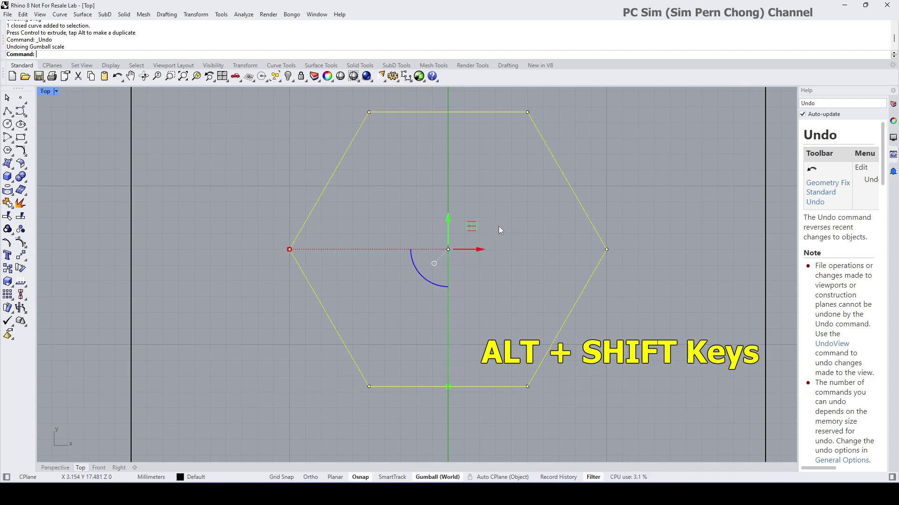
left_click_drag(471, 227, 469, 230)
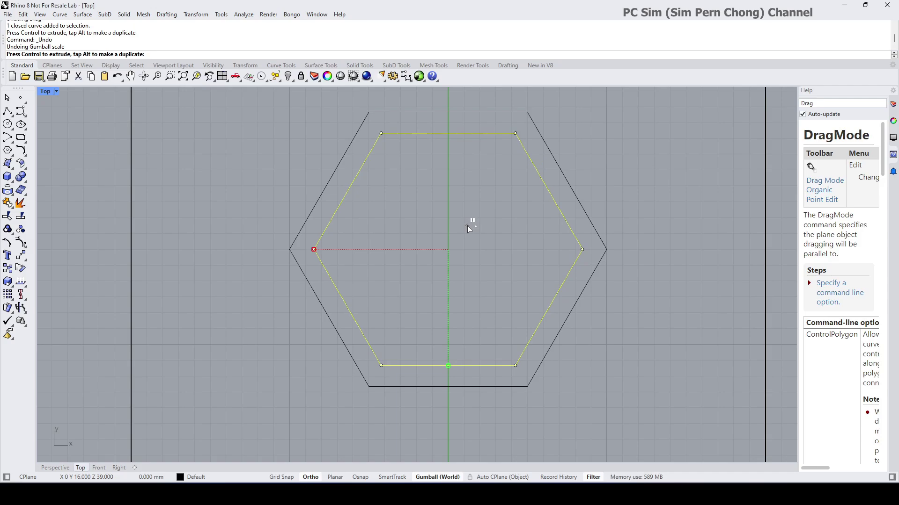
left_click_drag(469, 228, 470, 228)
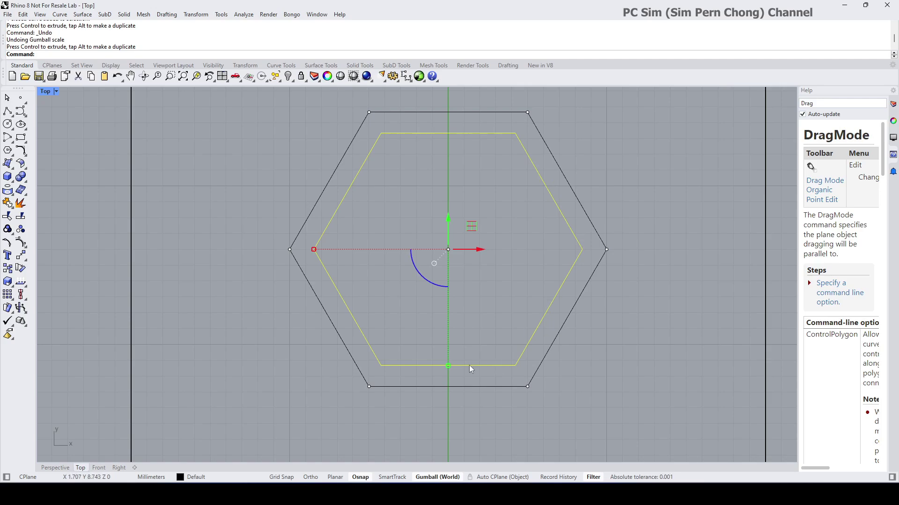
left_click(345, 160)
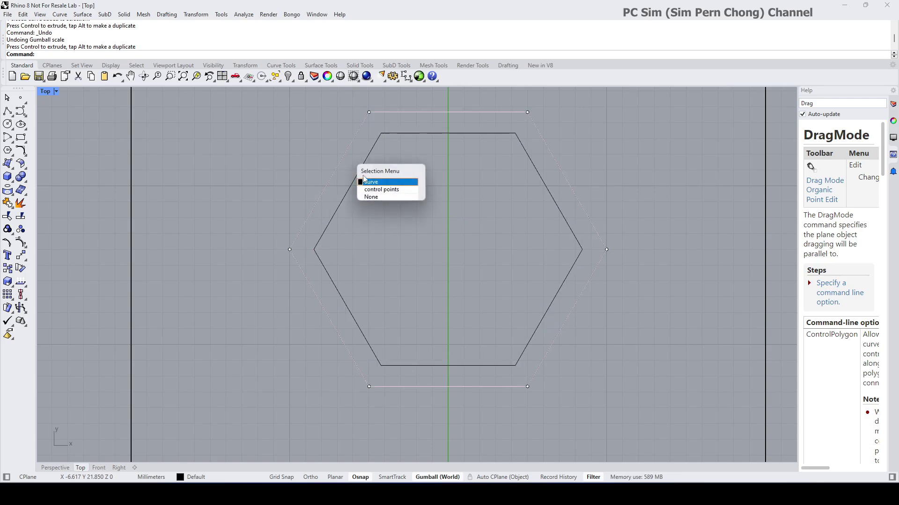
left_click(374, 182)
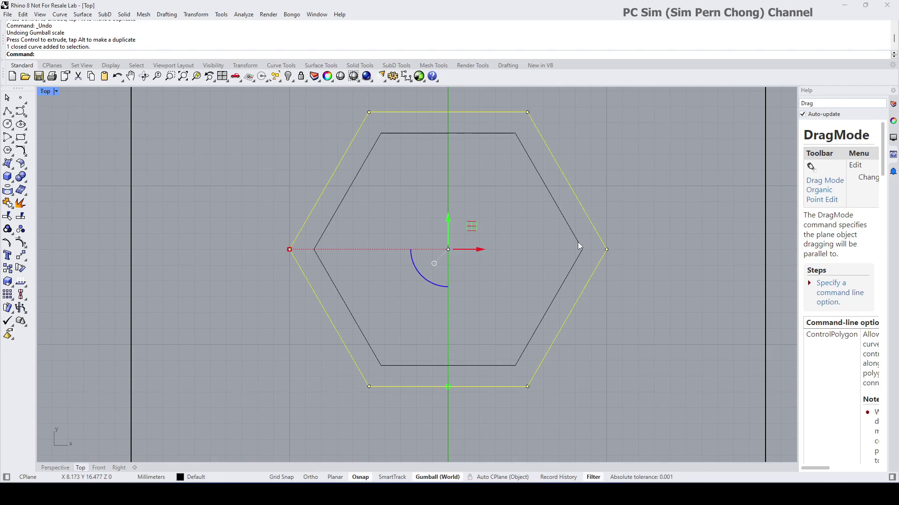
key("Escape")
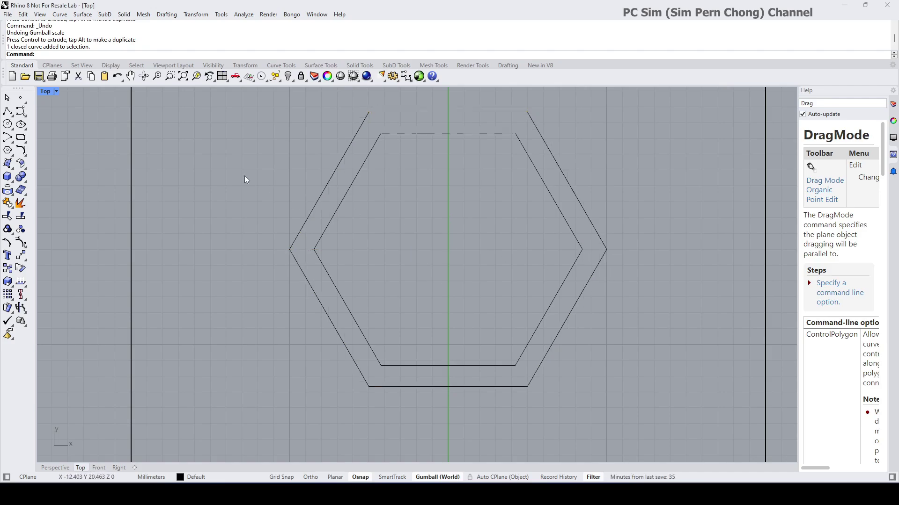
Step: Switch to a maximized Perspective view showing both hexagons on the box's top face at an angle
double_click(45, 93)
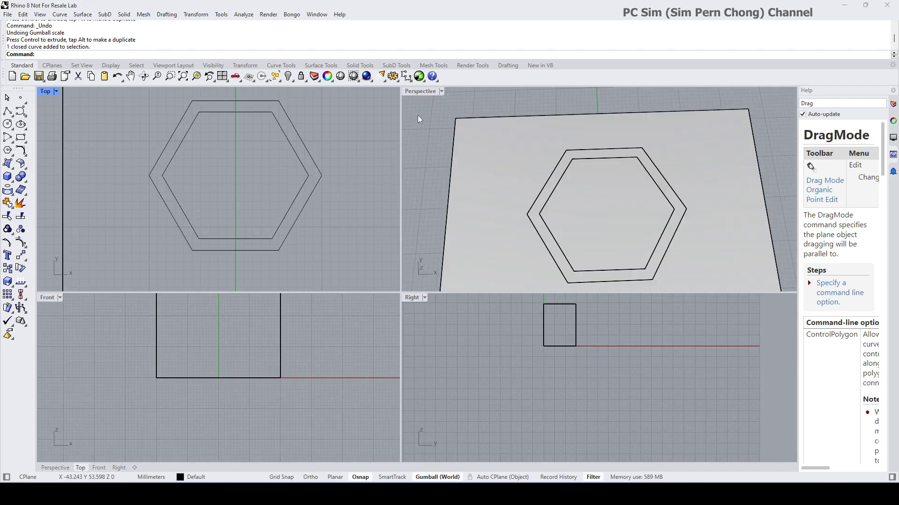
left_click(411, 92)
double_click(410, 93)
scroll(392, 227, "down", 5)
right_click_drag(392, 227, 412, 288)
scroll(385, 225, "up", 5)
right_click_drag(412, 289, 397, 237)
scroll(394, 252, "up", 3)
scroll(394, 252, "down", 3)
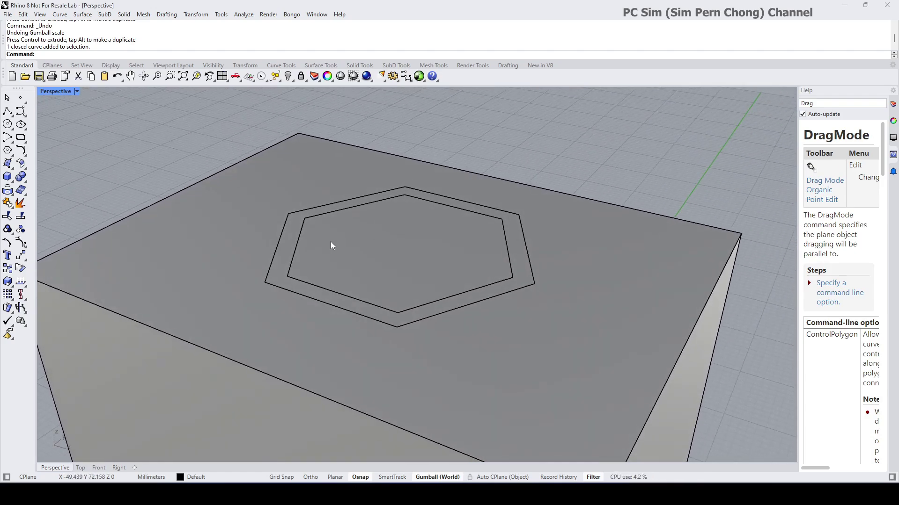
Step: Select the inner and outer hexagons and extrude-cut them into the box with a gumball distance of -4
left_click(297, 245)
left_click(326, 271)
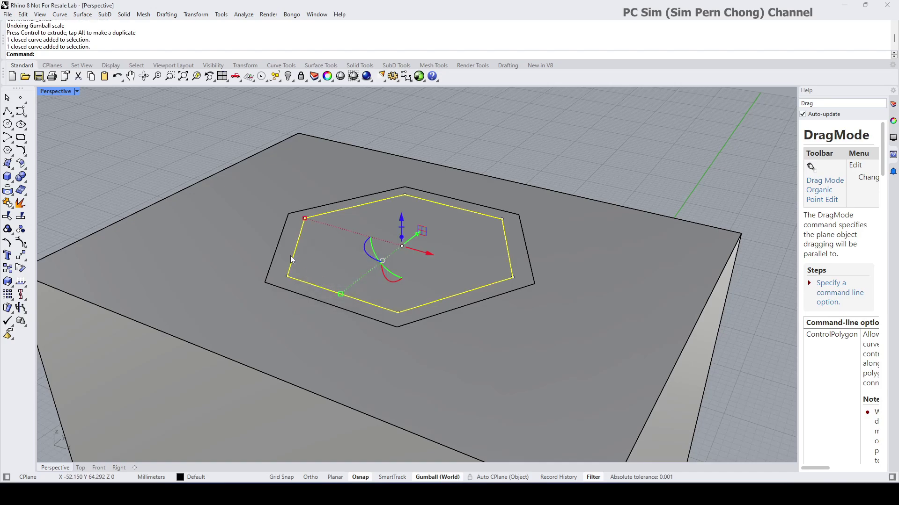
left_click(279, 244, "shift")
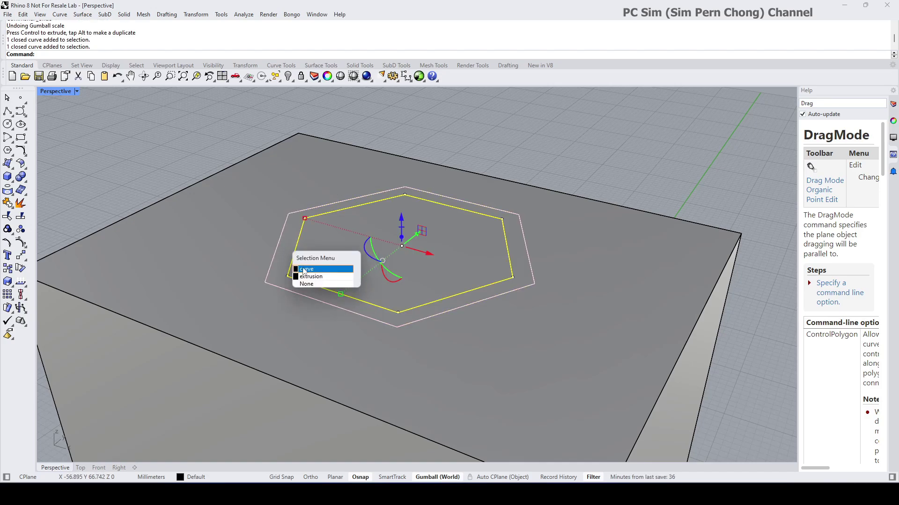
left_click(321, 264)
mouse_move(321, 265)
right_mouse_down()
mouse_move(370, 259)
mouse_move(320, 262)
right_mouse_up()
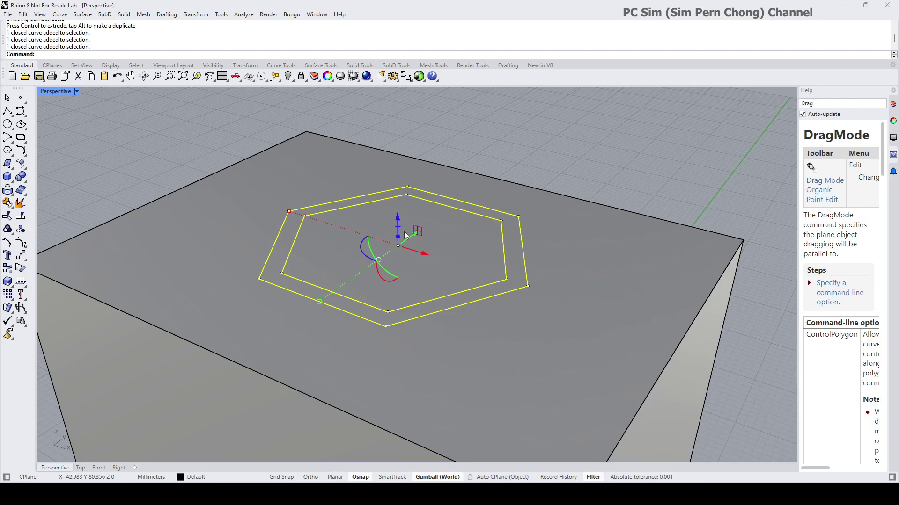
scroll(403, 231, "up", 3)
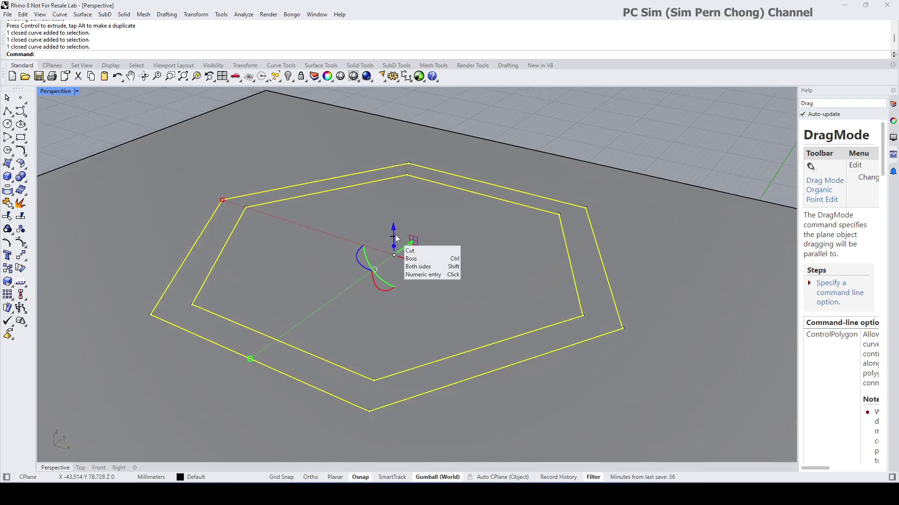
left_click(395, 237)
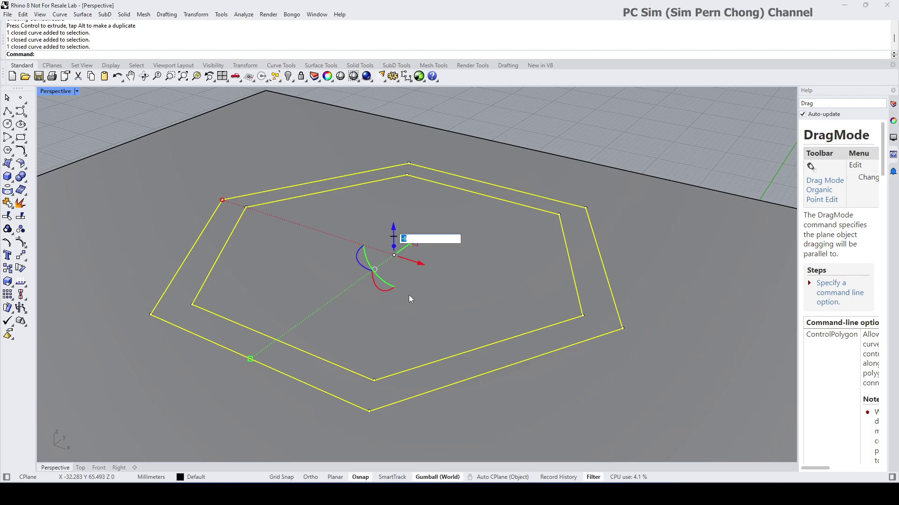
type("-4")
key("Return")
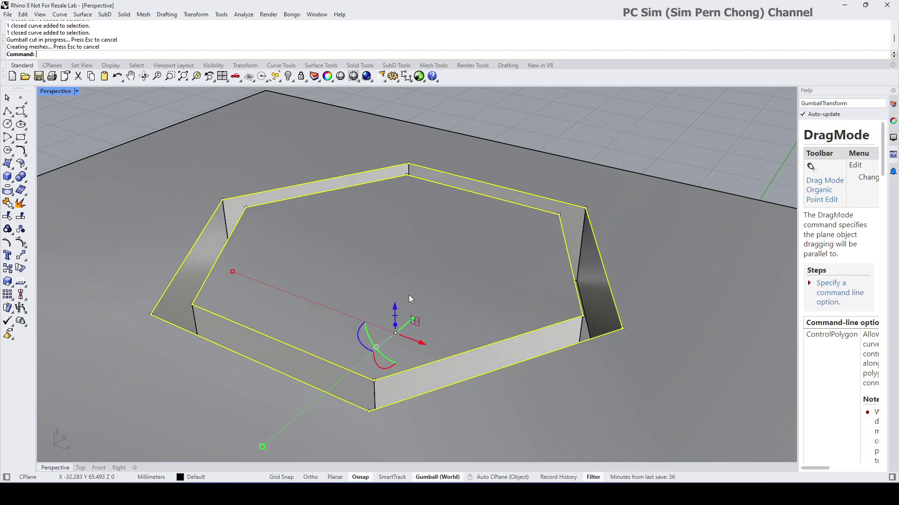
Step: Inspect the hexagonal groove between the two curves and undo the cut
right_click_drag(415, 292, 449, 280)
scroll(444, 277, "down", 7)
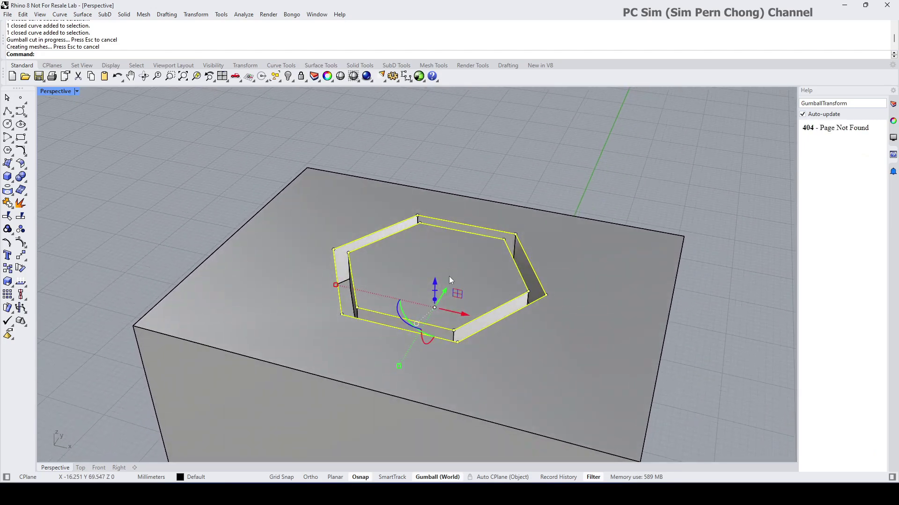
key("ctrl+z")
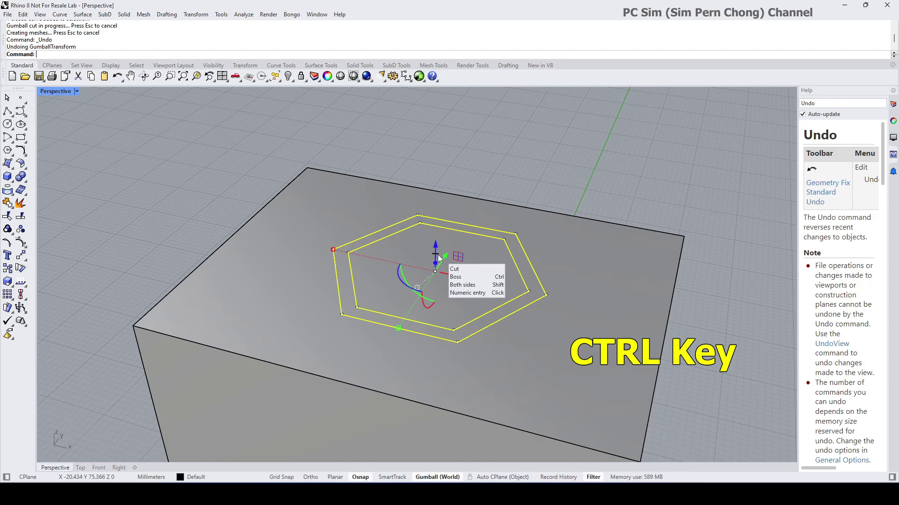
Step: Boss-extrude the two hexagons 5 mm upward from the box with the gumball to form a hollow hexagonal wall
left_click(438, 258)
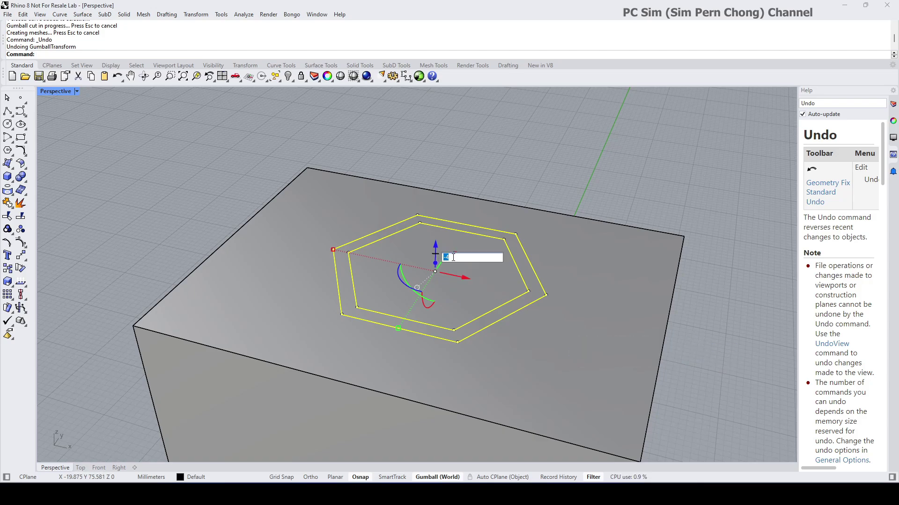
left_click_drag(453, 258, 445, 258)
type("5")
key("Return")
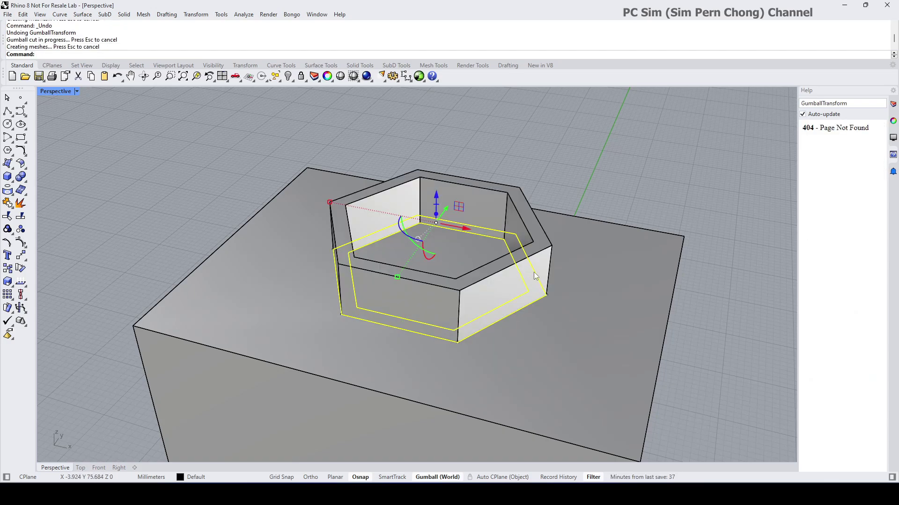
Step: Select the box with its hexagonal wall and examine from several angles whether they form one solid
right_click_drag(576, 189, 595, 159)
left_click(548, 207)
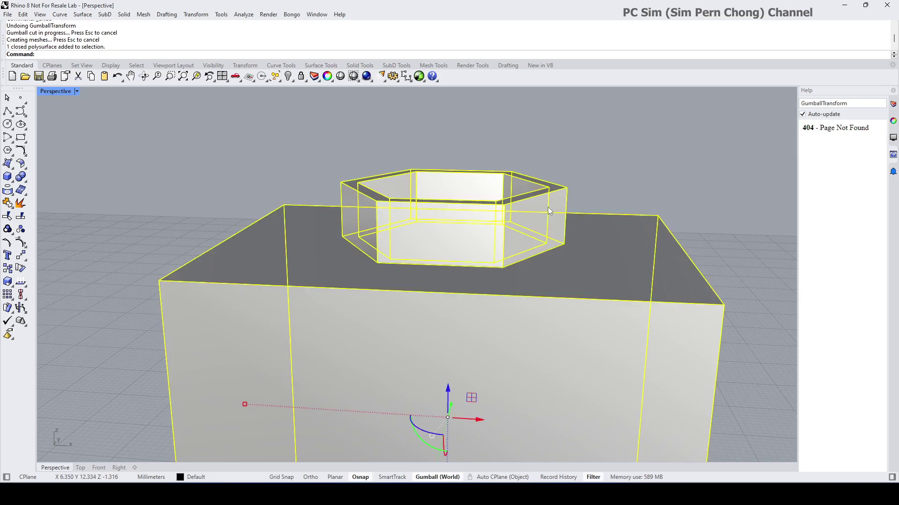
scroll(544, 220, "up", 4)
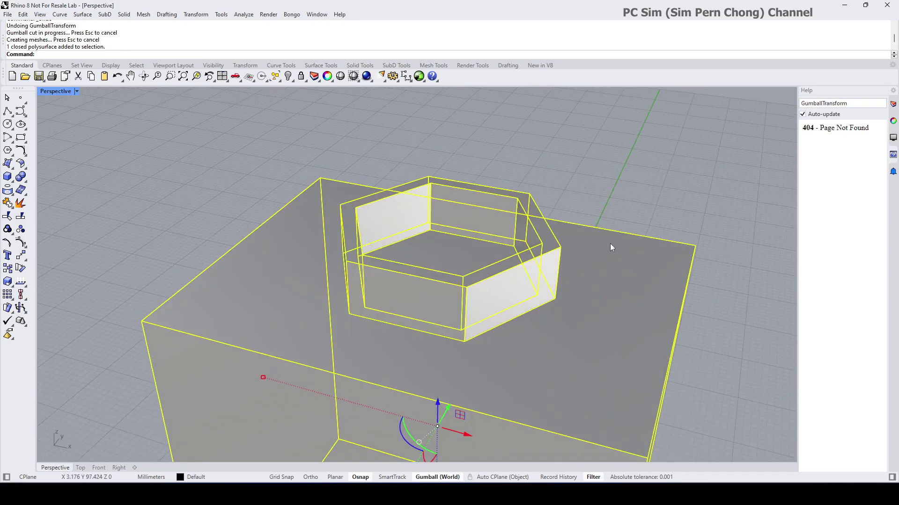
key("Escape")
left_click(608, 249)
right_click_drag(595, 261, 561, 218)
scroll(560, 219, "up", 4)
scroll(560, 218, "down", 2)
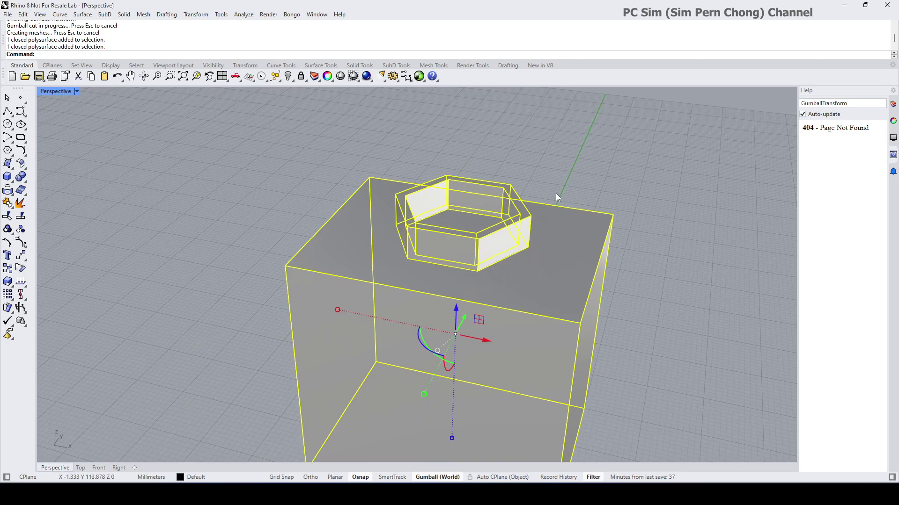
Step: Deselect the box and inspect the hollow hexagonal wall on its top face up close and from several angles
left_click(555, 193)
scroll(555, 199, "down", 5)
scroll(554, 205, "up", 5)
right_click_drag(553, 207, 515, 218)
scroll(515, 218, "down", 4)
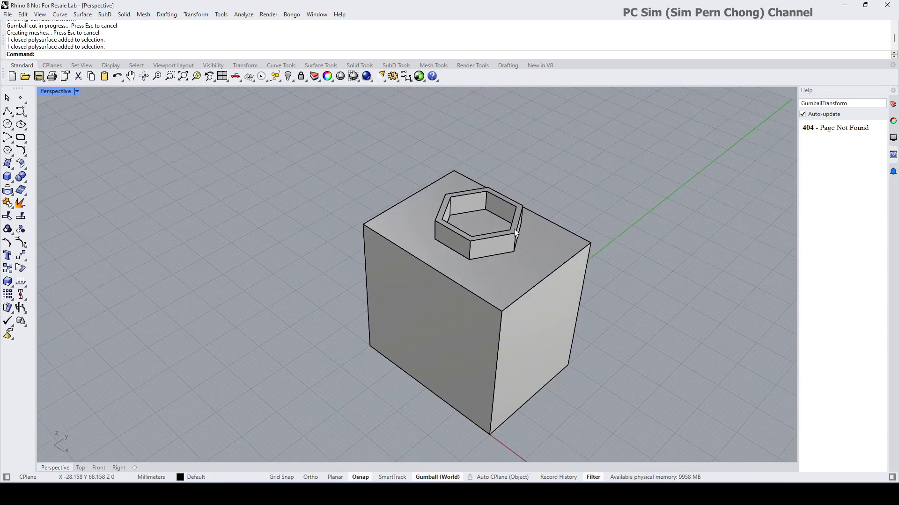
scroll(536, 317, "up", 3)
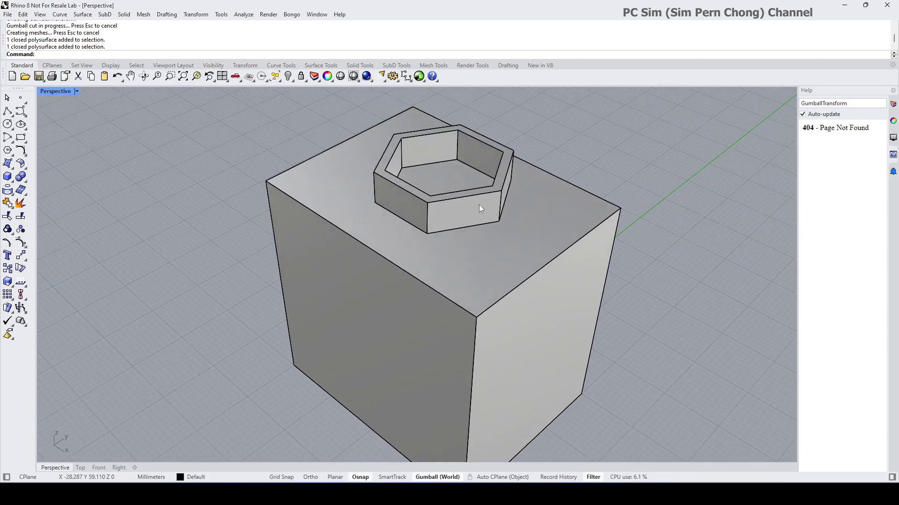
scroll(468, 169, "up", 3)
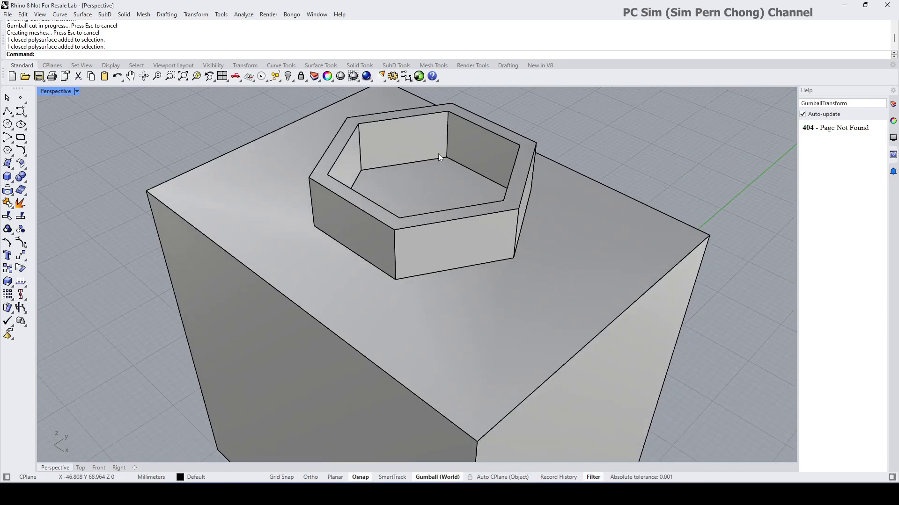
scroll(514, 188, "down", 3)
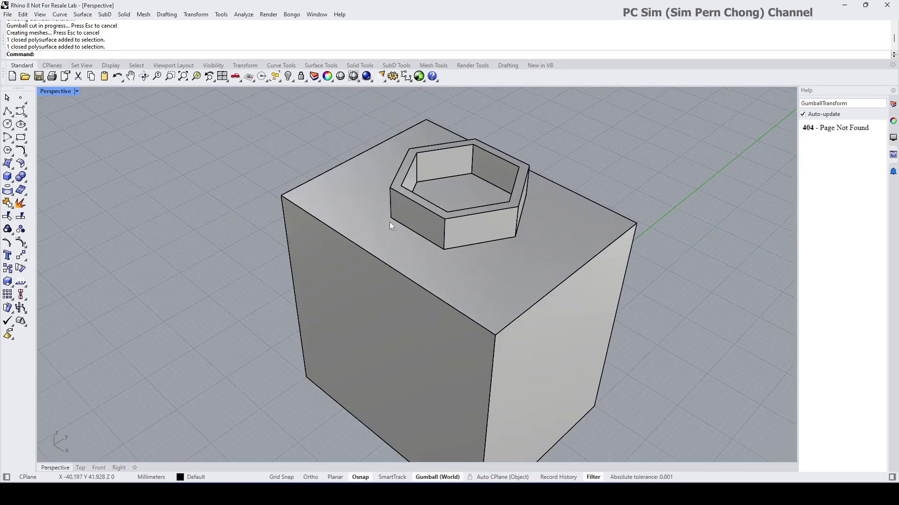
scroll(415, 185, "down", 5)
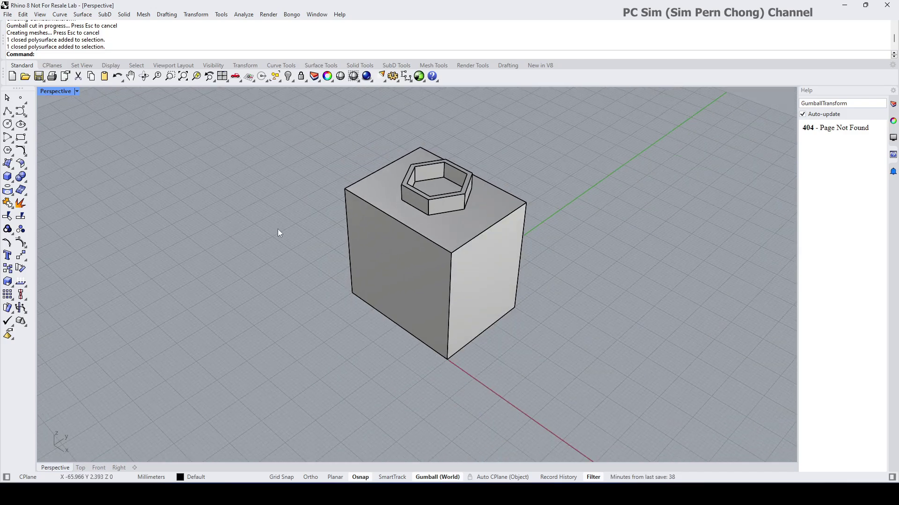
right_click_drag(541, 379, 496, 347)
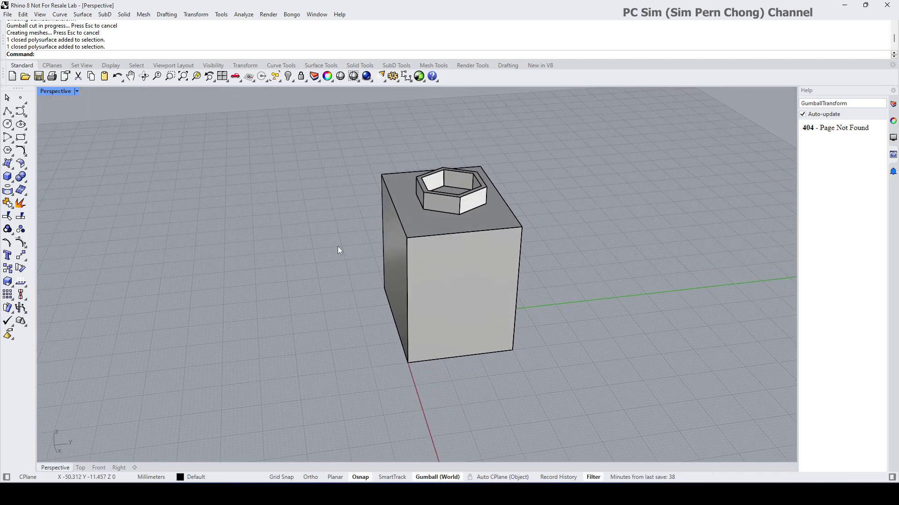
Step: Delete the box with its hexagonal wall, keeping the two hexagon curves
right_click_drag(339, 251, 413, 263)
left_click(415, 257)
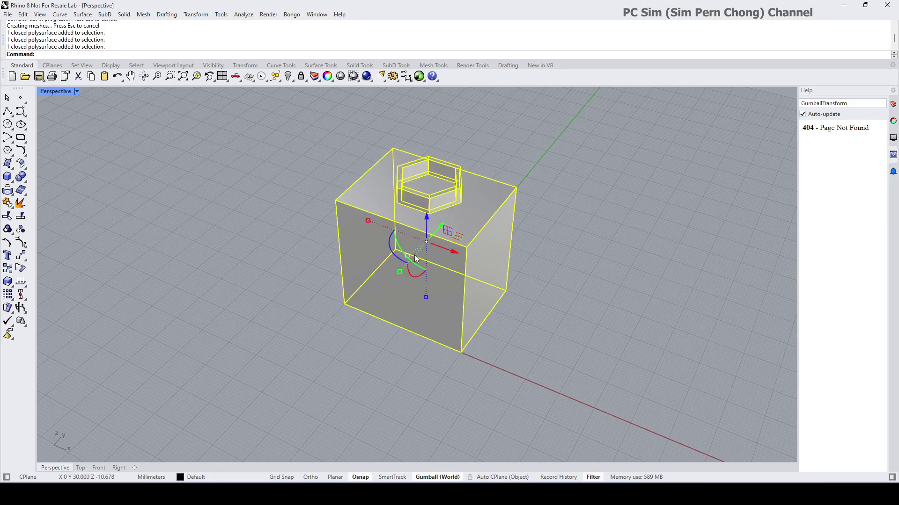
key("Delete")
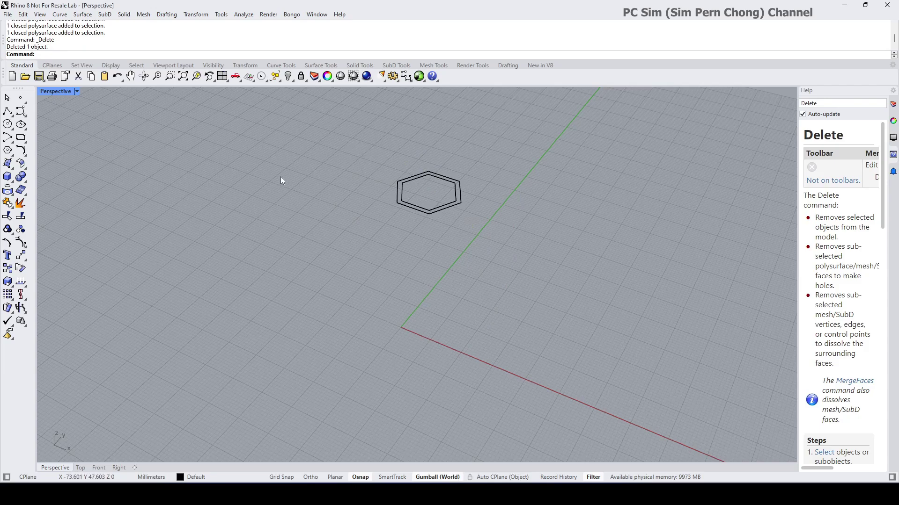
Step: In the Right view, draw a shallow arched degree 3 control-point curve through four points beneath the hexagons, extending well past them on both sides
double_click(60, 91)
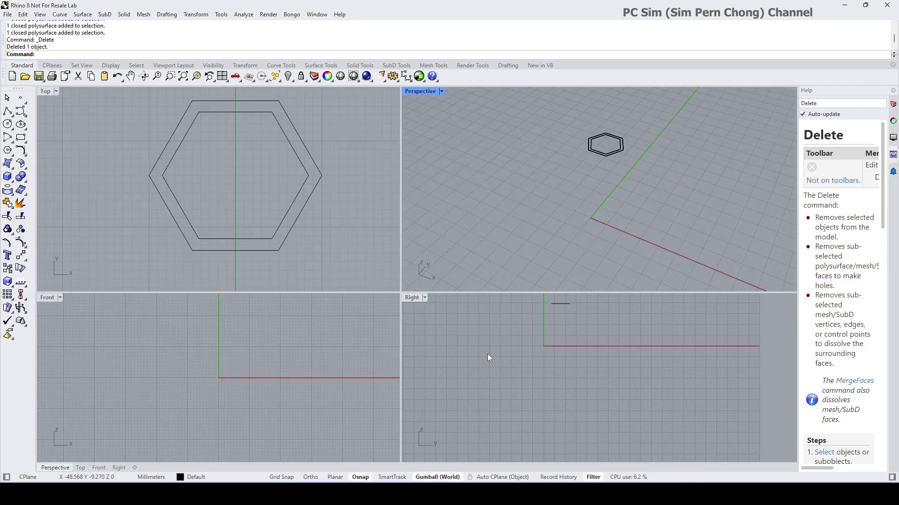
double_click(413, 298)
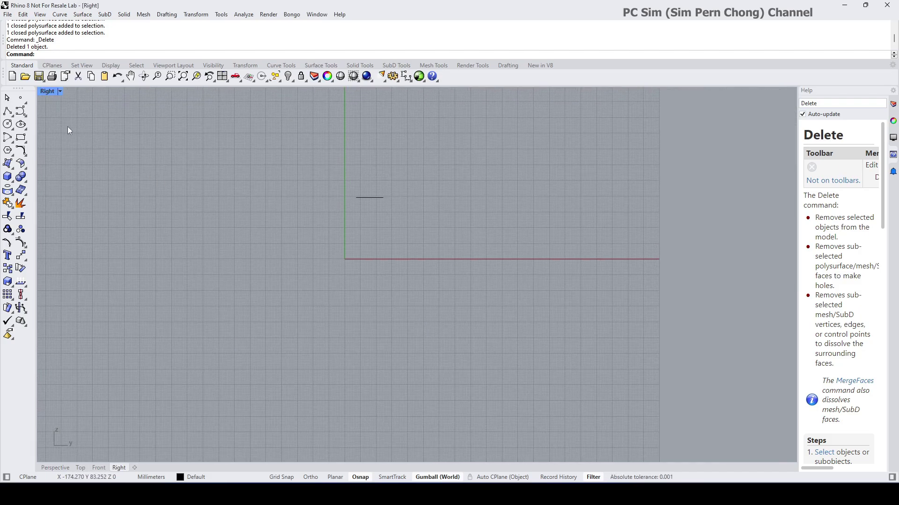
left_click(21, 111)
left_click(200, 251)
left_click(278, 223)
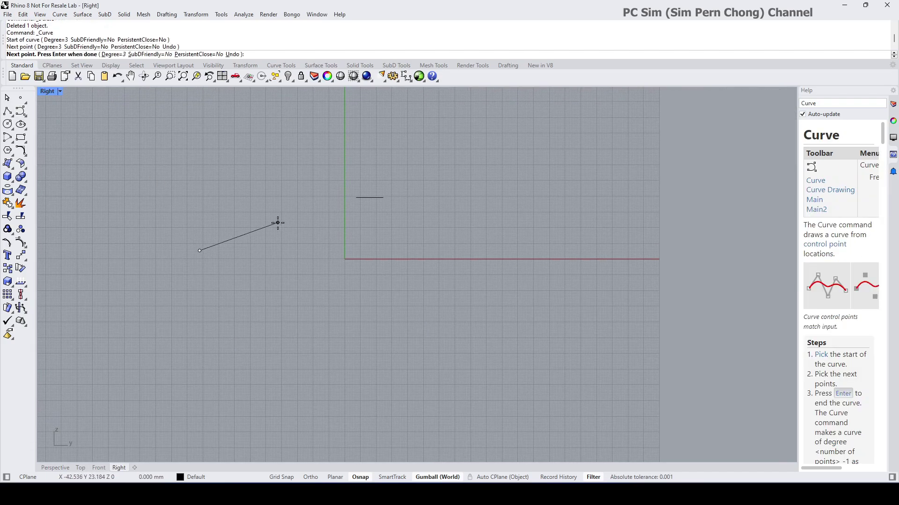
left_click(400, 218)
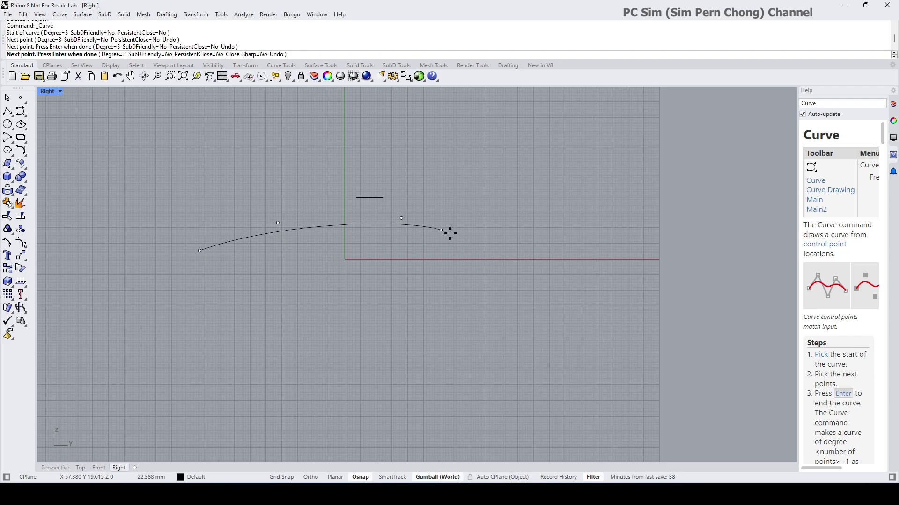
left_click(537, 247)
key("Return")
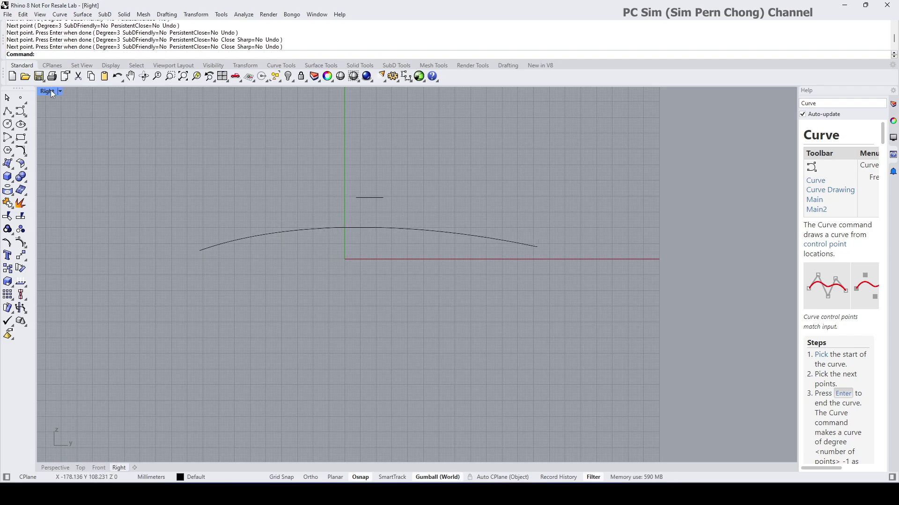
Step: In the Perspective view, extrude the arched curve along the X axis to both sides with the gumball to form a curved surface
double_click(50, 90)
double_click(426, 91)
scroll(418, 161, "down", 10)
right_click_drag(406, 183, 503, 189)
left_click(383, 215)
scroll(385, 213, "up", 5)
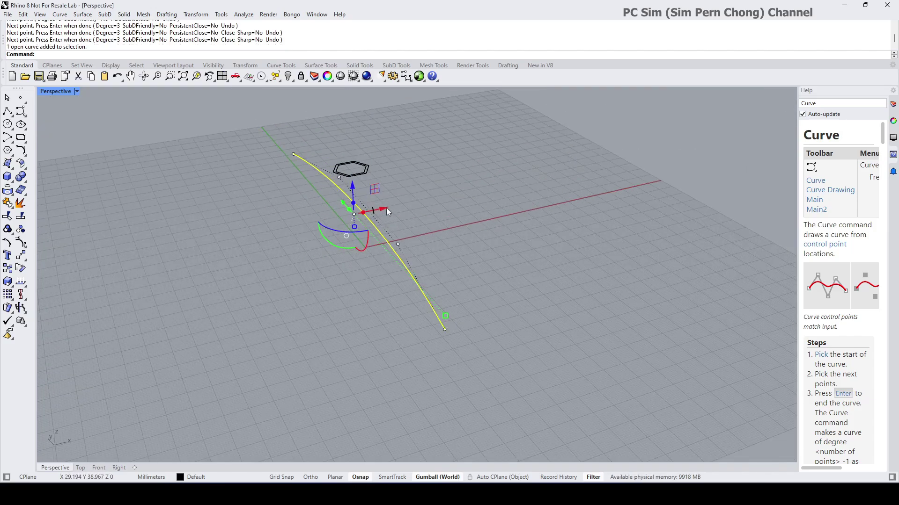
scroll(377, 219, "up", 4)
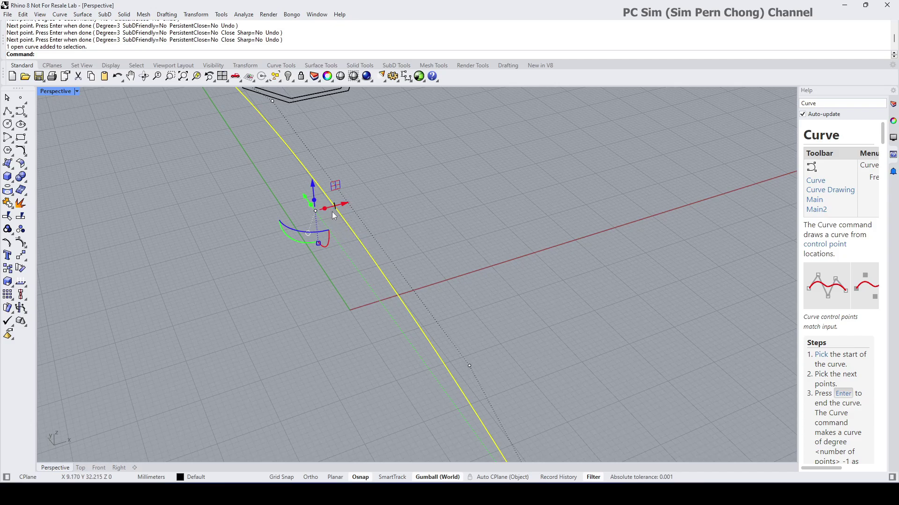
scroll(332, 212, "up", 6)
scroll(332, 212, "down", 6)
scroll(330, 214, "up", 6)
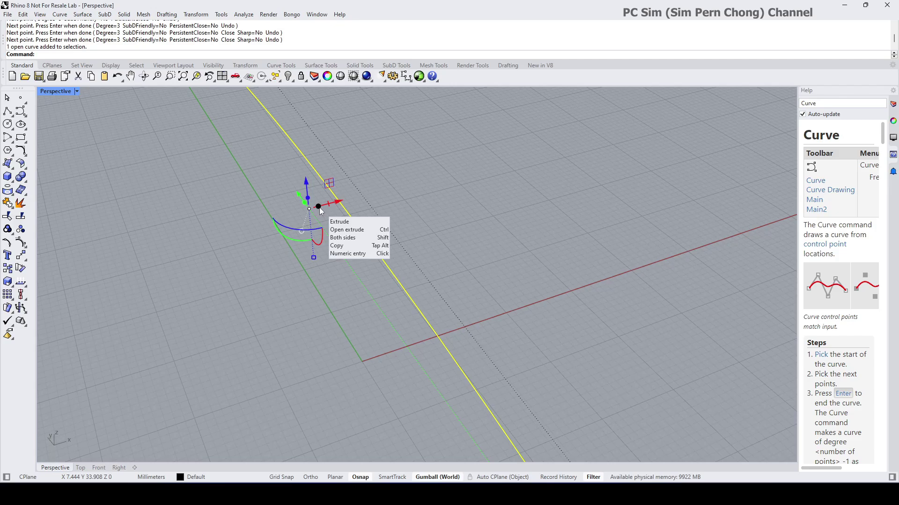
left_click_drag(320, 209, 532, 177)
scroll(493, 187, "down", 12)
mouse_move(484, 204)
right_mouse_down()
mouse_move(442, 191)
mouse_move(485, 193)
right_mouse_up()
Step: Rebuild the extruded surface with point counts of 4 in U and V and degree 3 in both directions
left_click(538, 236)
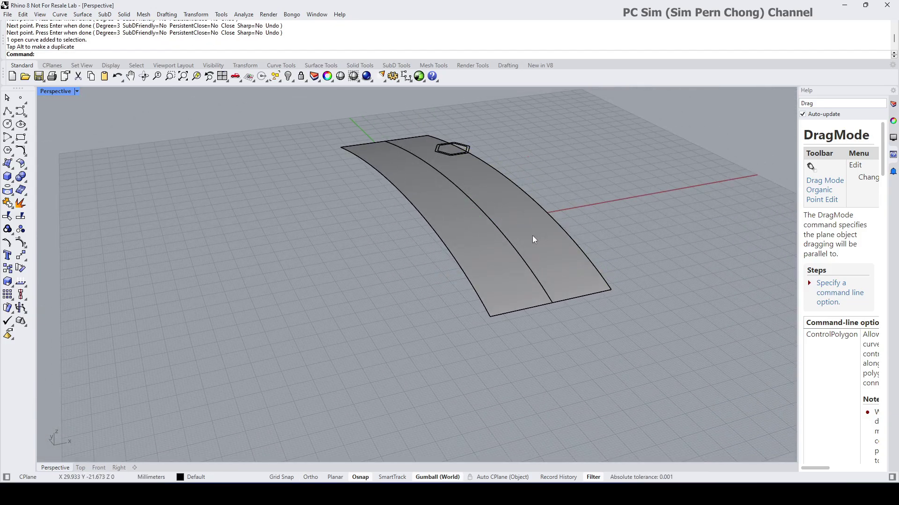
type("Re")
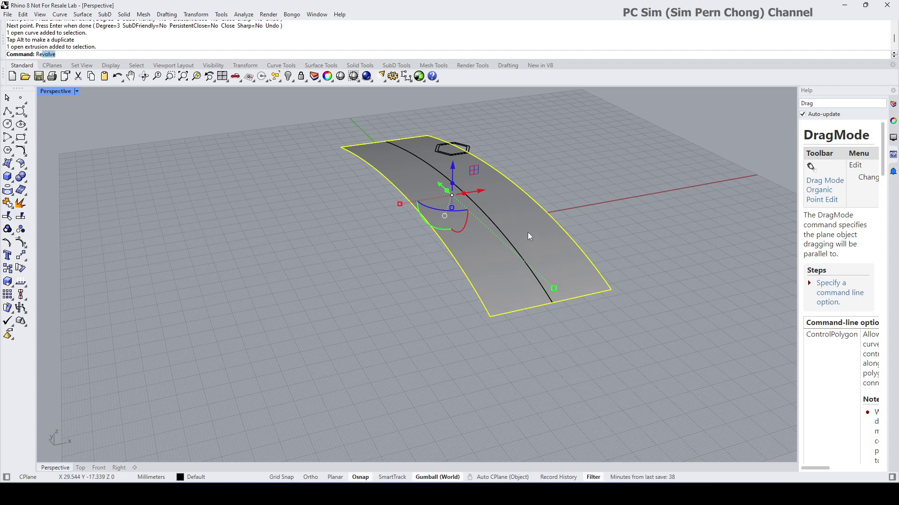
type("build")
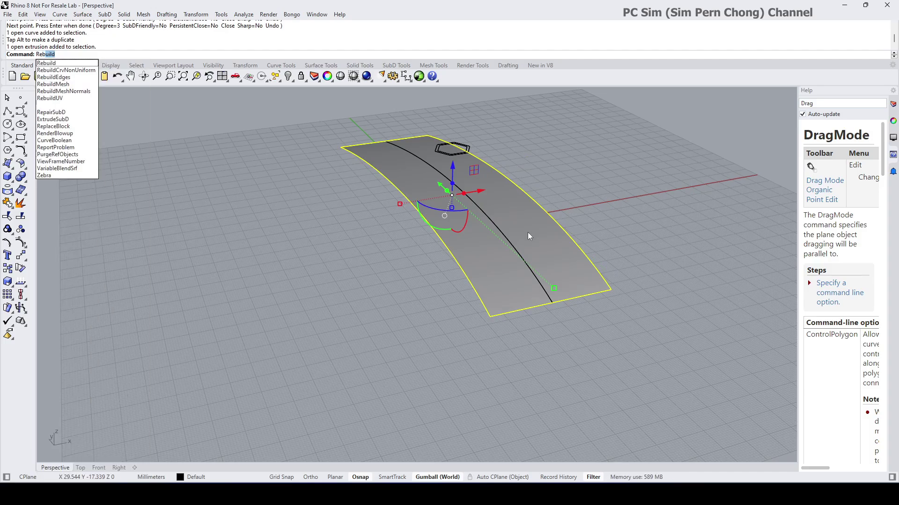
key("Return")
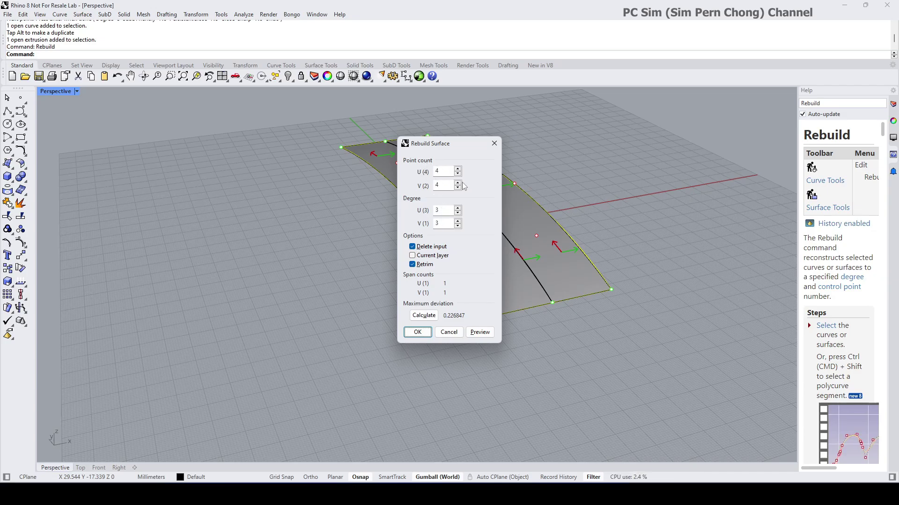
left_click(417, 332)
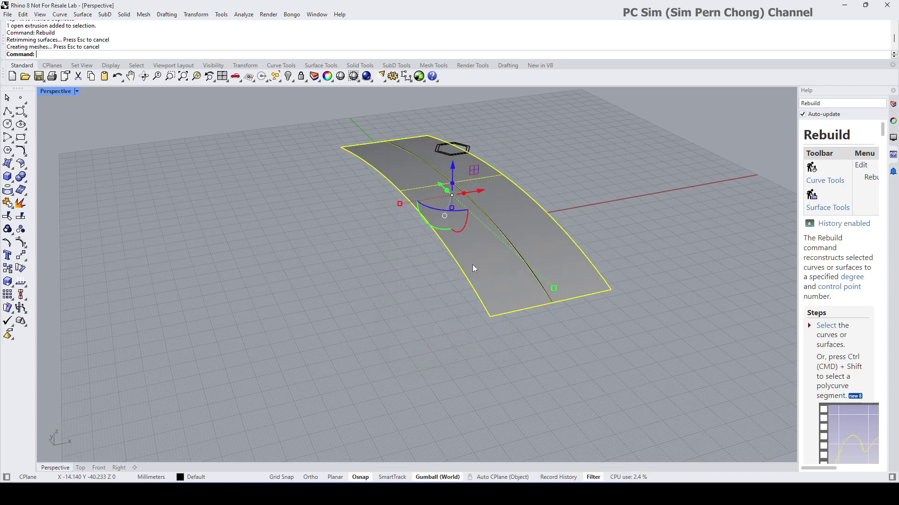
Step: Show the surface's control points and raise the four middle ones along Z to give it a double-curved dome shape
left_click(19, 244)
right_click_drag(290, 268, 260, 239)
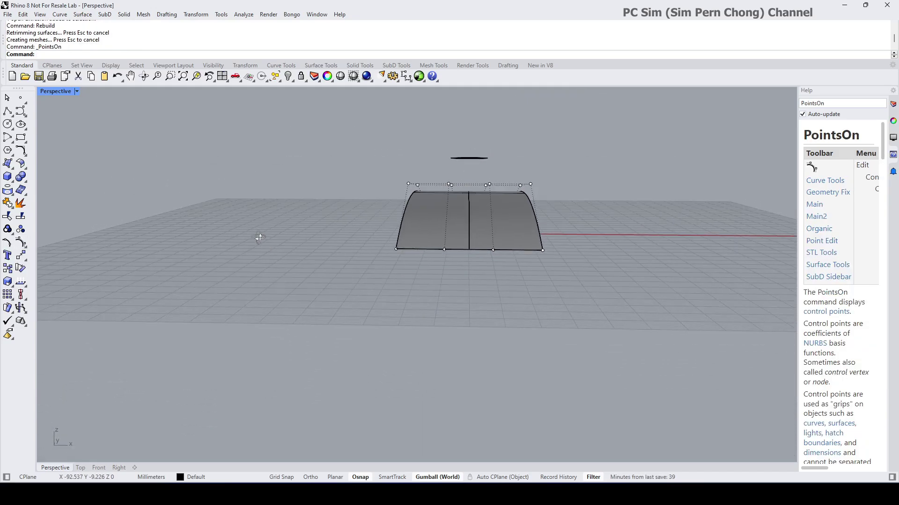
left_click_drag(435, 175, 503, 189)
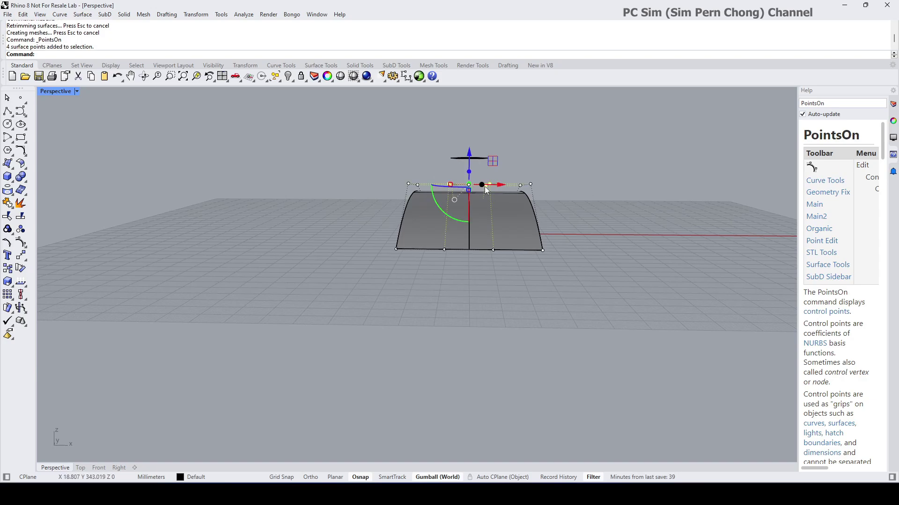
left_click_drag(470, 159, 468, 129)
right_click_drag(507, 196, 552, 240)
key("Escape")
key("Escape")
Step: Scale the domed surface wider along the X axis with the gumball
left_click(495, 224)
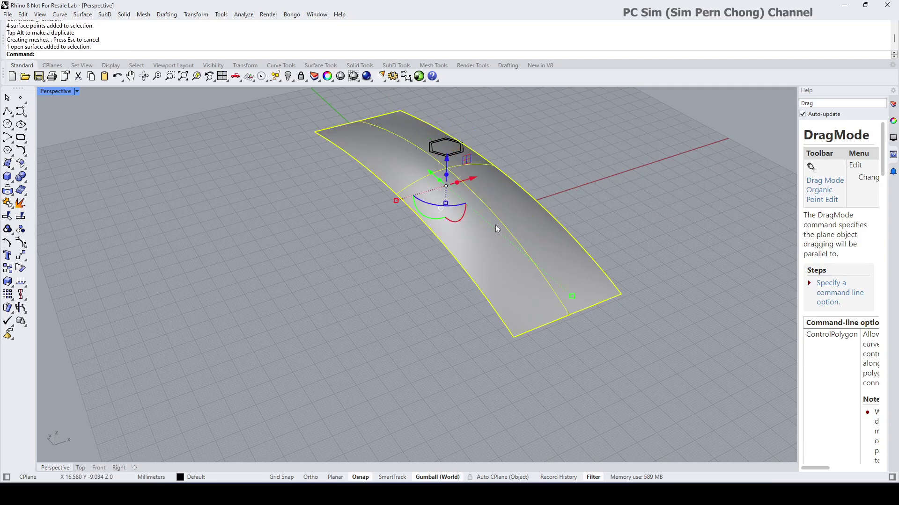
right_click_drag(494, 226, 407, 231)
left_click_drag(401, 199, 365, 207)
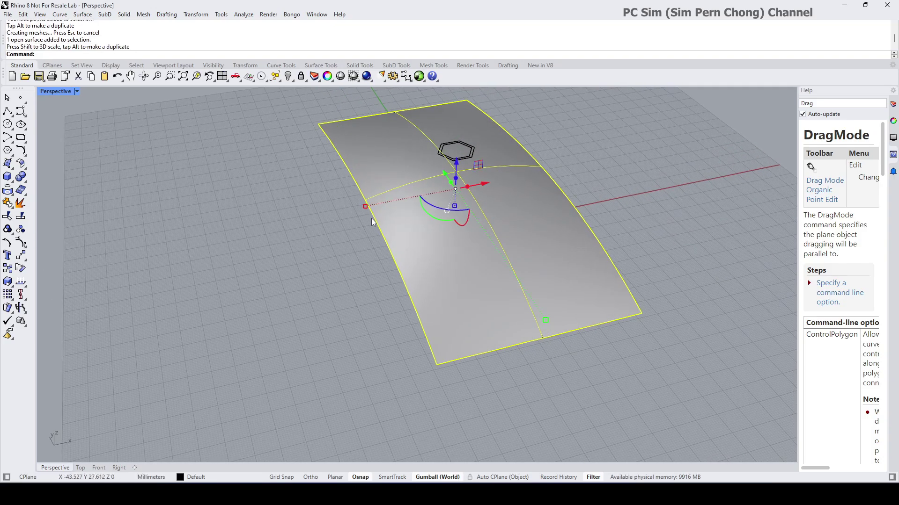
key("Escape")
Step: Select the widened surface and examine its shape and gumball extrude handle from above and from low angles
left_click(535, 241)
right_click_drag(535, 241, 528, 206)
scroll(451, 180, "up", 5)
mouse_move(450, 190)
right_mouse_down()
mouse_move(559, 177)
mouse_move(560, 214)
mouse_move(460, 199)
mouse_move(459, 208)
mouse_move(536, 212)
mouse_move(607, 232)
mouse_move(477, 227)
mouse_move(439, 197)
mouse_move(501, 185)
mouse_move(452, 205)
right_mouse_up()
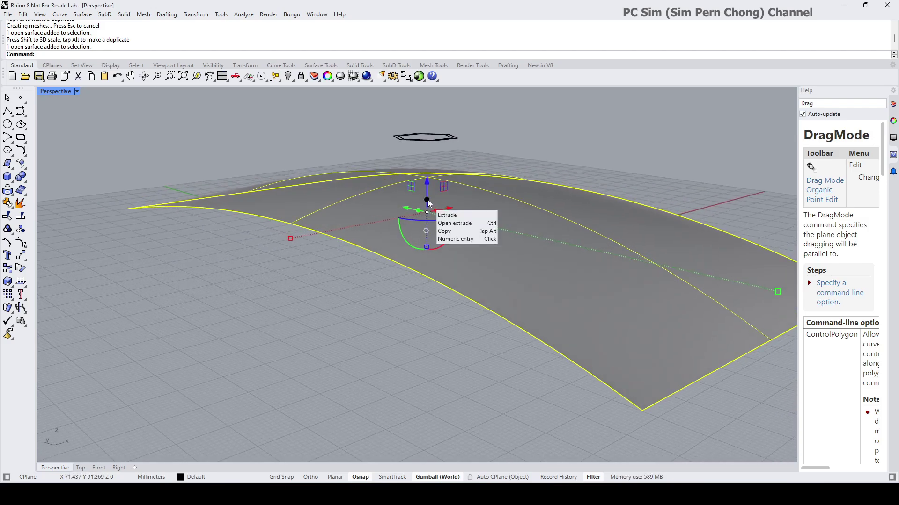
left_click(591, 165)
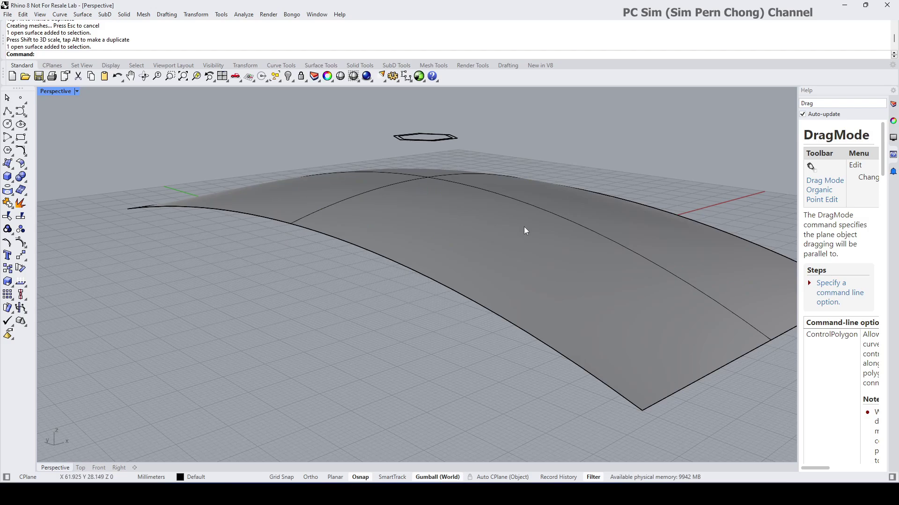
right_click_drag(524, 227, 512, 205)
left_click(490, 240)
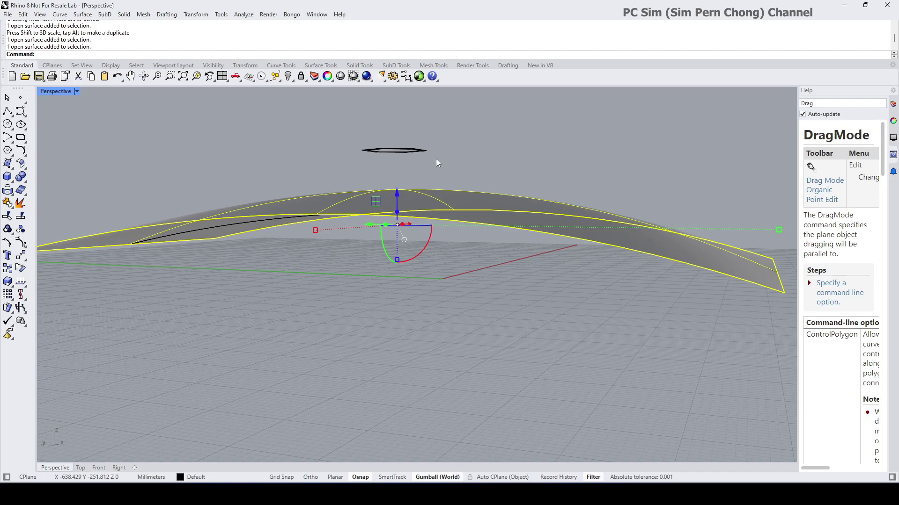
right_click_drag(442, 173, 440, 179)
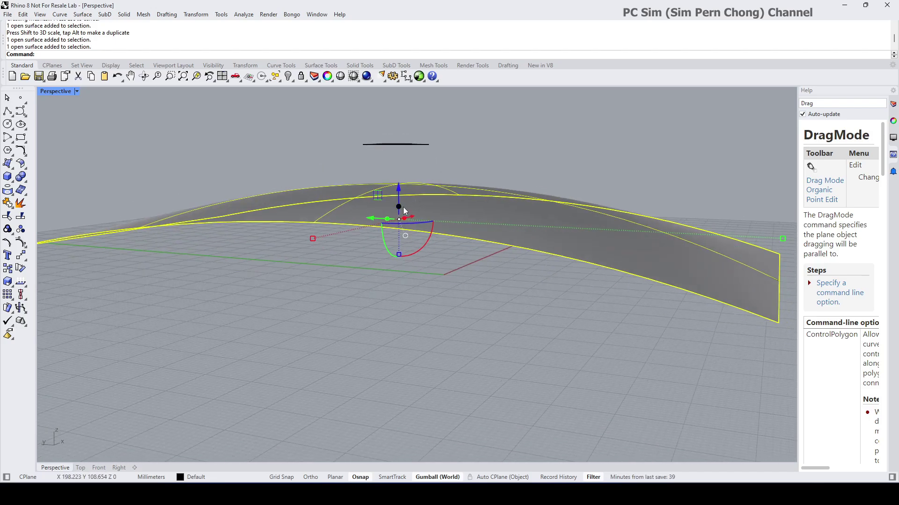
right_click_drag(403, 207, 332, 217)
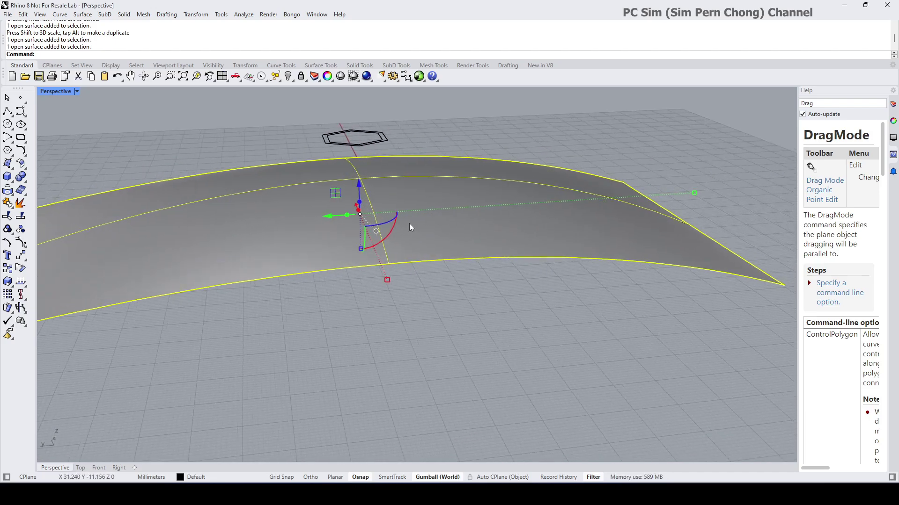
right_click_drag(442, 232, 349, 211)
scroll(434, 212, "up", 4)
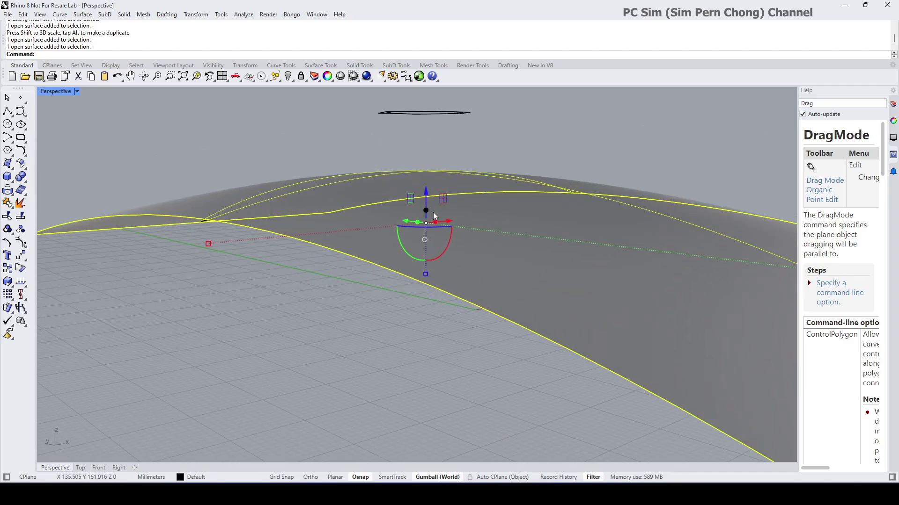
scroll(433, 212, "down", 4)
right_click_drag(433, 212, 469, 218)
Step: Extrude the domed surface downward with the gumball into a thick slab and select the slab to check that it is one solid
left_click(573, 150)
left_click(504, 201)
left_click_drag(418, 205, 447, 237)
key("Escape")
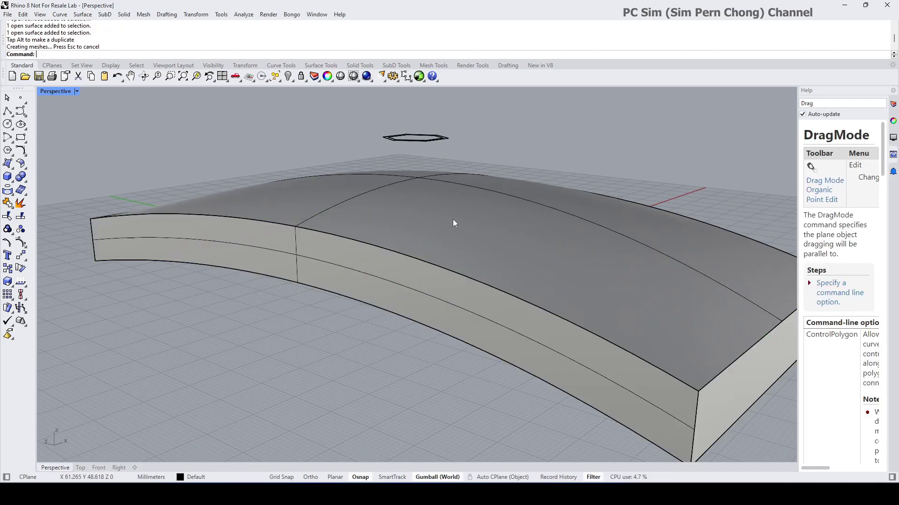
left_click(453, 221)
right_click_drag(461, 221, 493, 232)
key("Escape")
Step: Project the two concentric hexagons above the slab onto the curved solid along the construction plane's Z direction
scroll(473, 229, "down", 3)
scroll(473, 171, "up", 4)
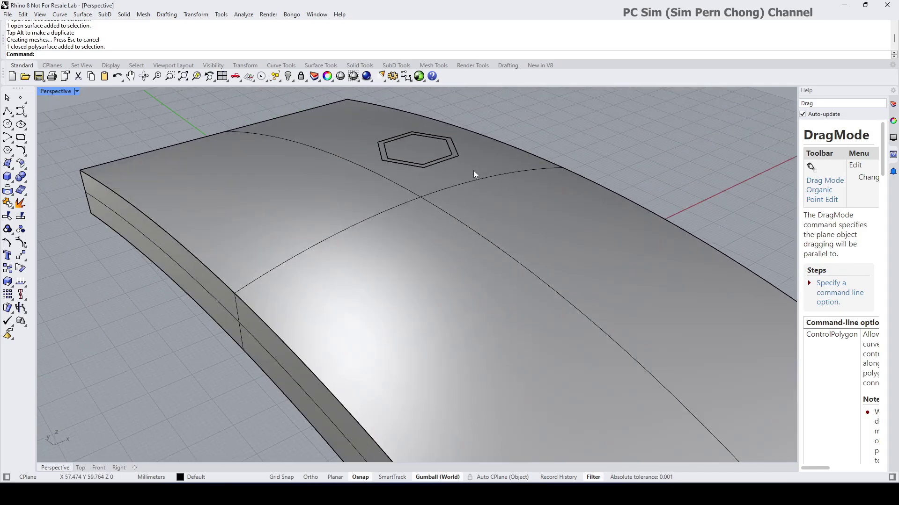
right_click_drag(510, 154, 479, 143)
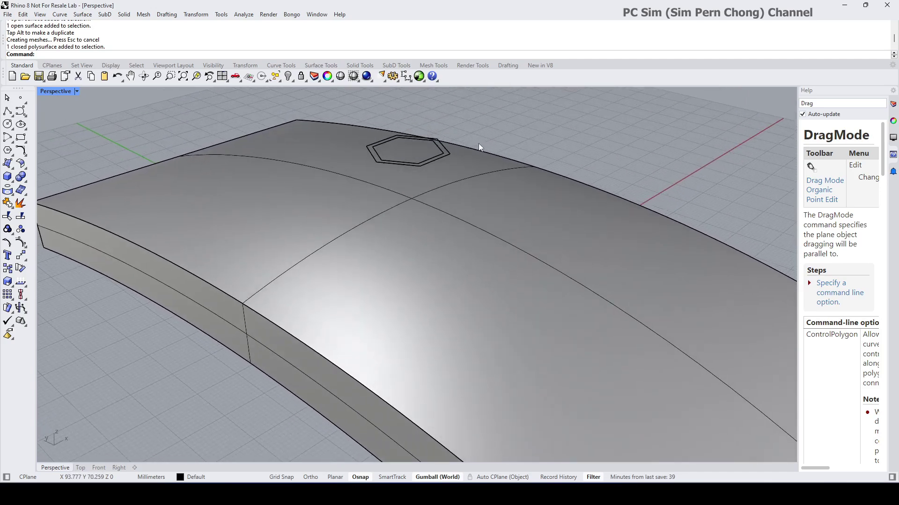
left_click(449, 151)
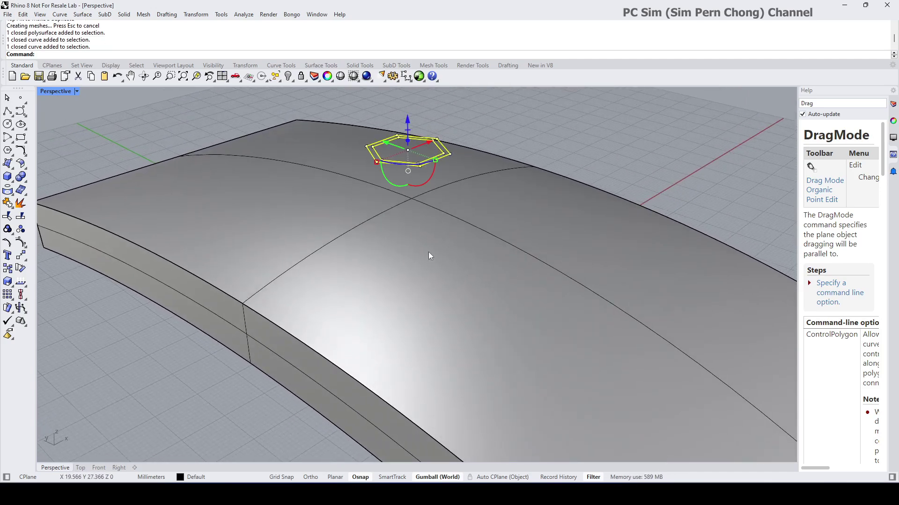
left_click(7, 204)
left_click(291, 231)
right_click(291, 232)
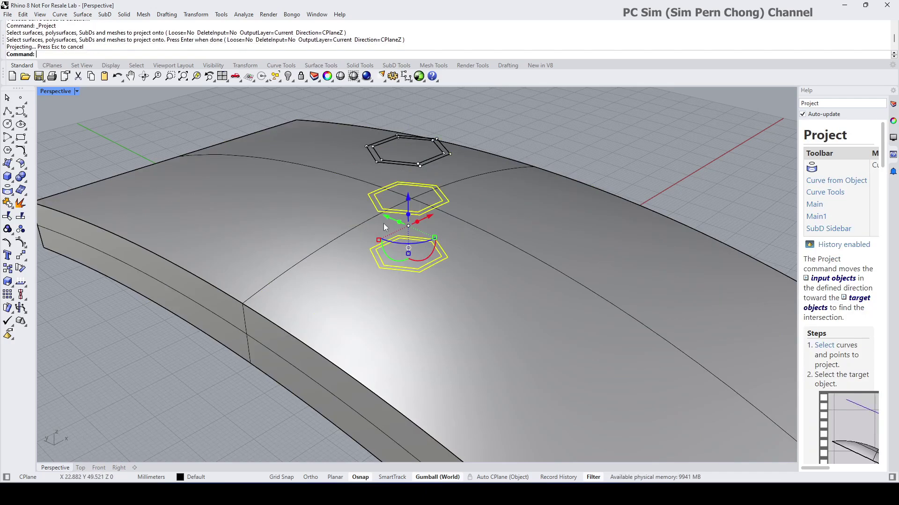
scroll(383, 223, "up", 2)
key("Escape")
scroll(416, 211, "up", 3)
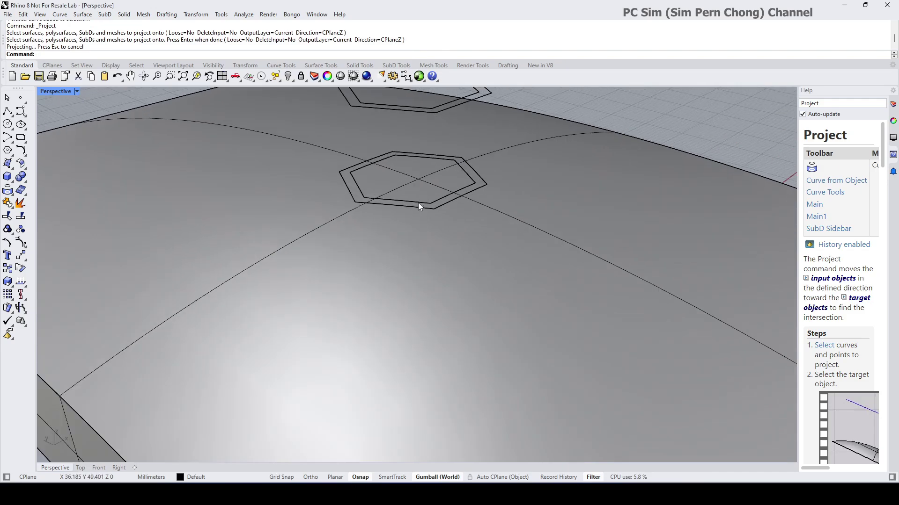
Step: Select the inner and outer projected hexagons on the slab's curved top and examine their shared gumball's vertical extrude handle
left_click(417, 203)
left_click(447, 229)
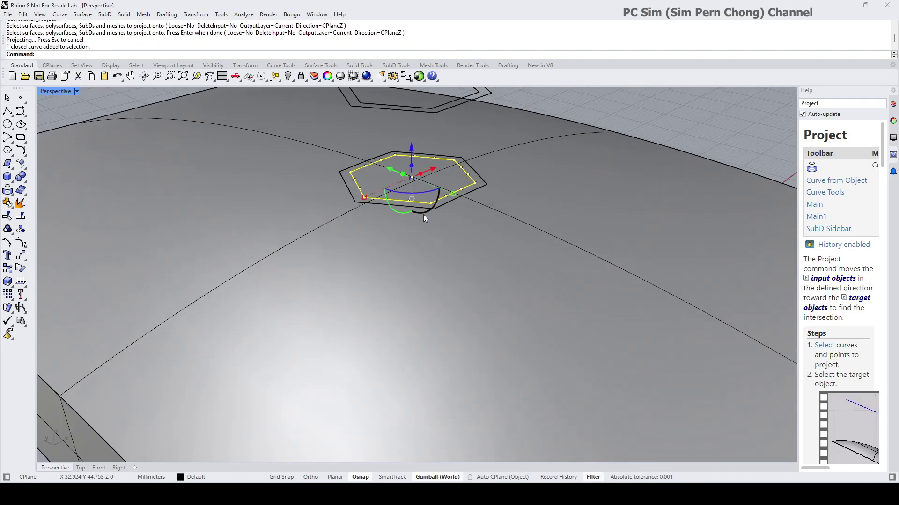
left_click(354, 202, "shift")
scroll(416, 233, "up", 2)
right_click_drag(416, 248, 420, 295, "shift")
scroll(413, 218, "up", 4)
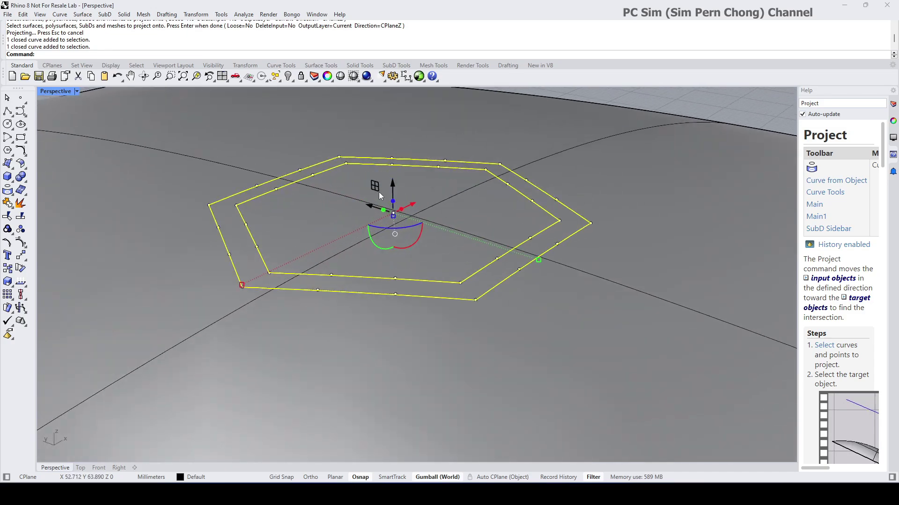
scroll(392, 196, "up", 3)
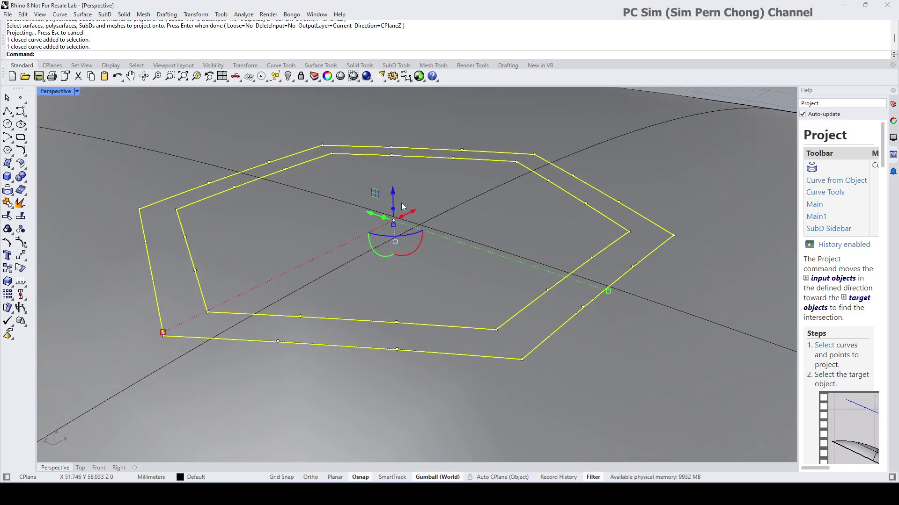
scroll(403, 206, "down", 6)
right_click_drag(403, 206, 413, 195)
scroll(404, 224, "up", 5)
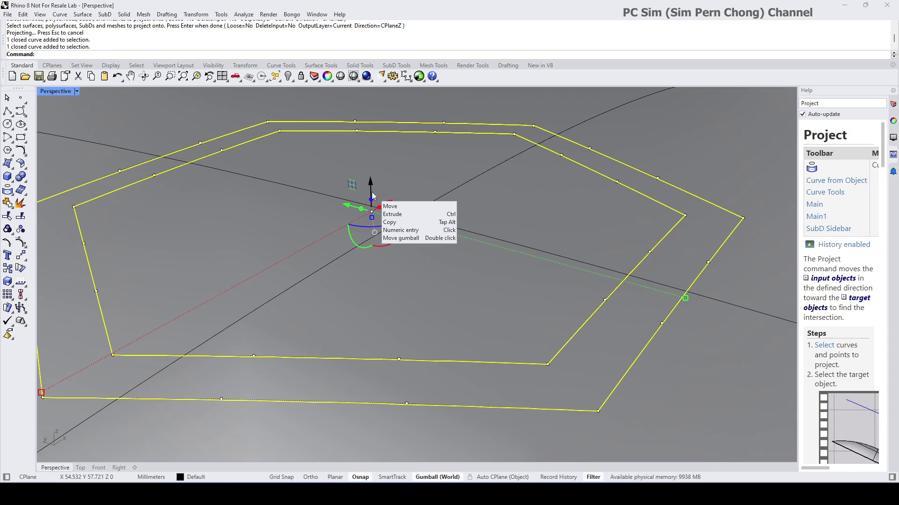
Step: Try to extrude both projected hexagons upward along Z with the gumball and inspect the walls from close up
scroll(372, 192, "down", 1)
right_click_drag(342, 216, 370, 211)
scroll(265, 216, "down", 8)
scroll(340, 229, "down", 6)
scroll(340, 230, "up", 12)
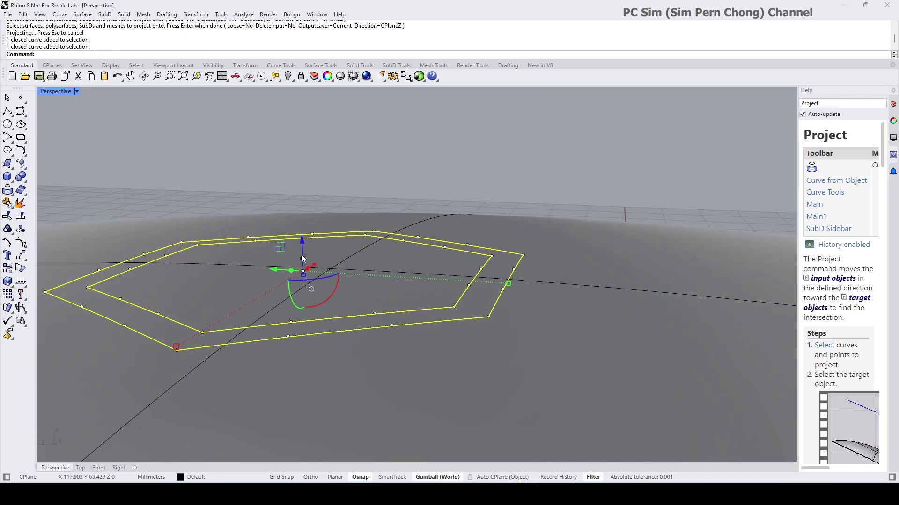
left_click_drag(302, 258, 307, 220)
right_click_drag(386, 235, 360, 251)
scroll(315, 229, "up", 3)
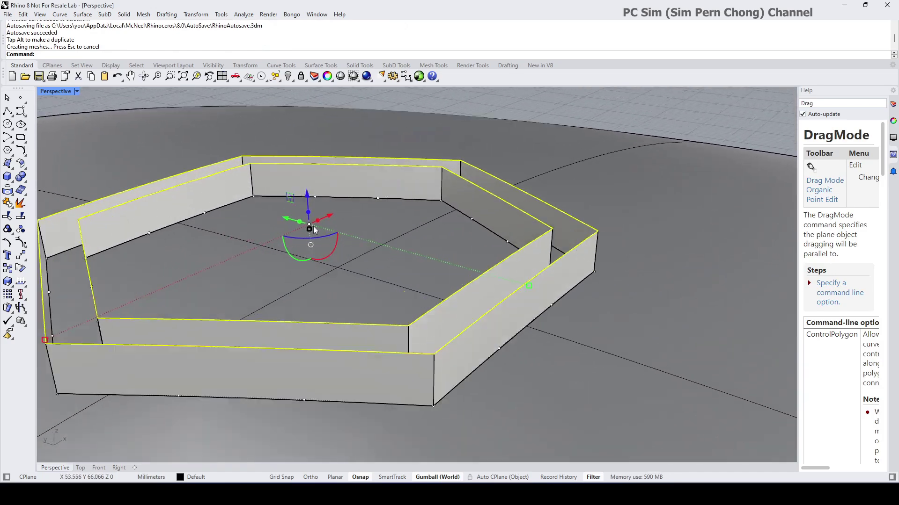
scroll(314, 229, "up", 2)
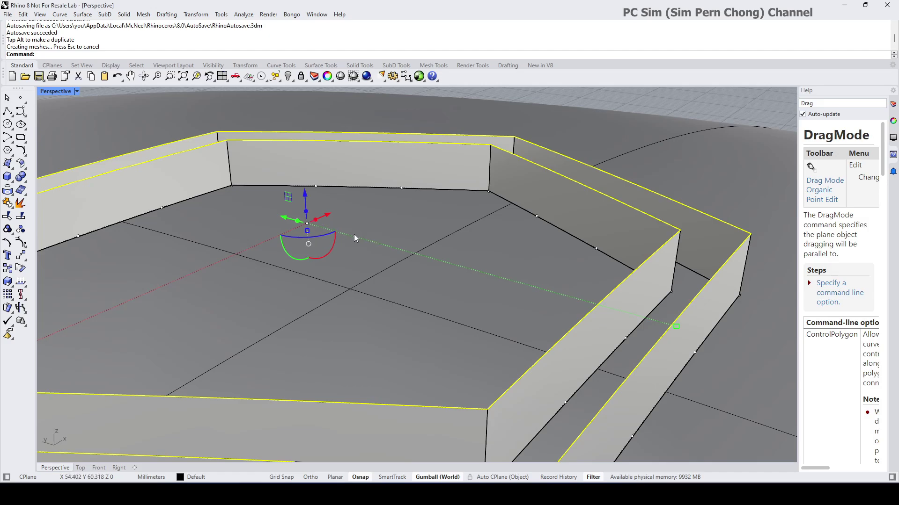
Step: Undo the gumball extrusion of the two projected hexagons and look over the whole slab
key("ctrl+z")
scroll(353, 234, "down", 4)
scroll(354, 238, "down", 8)
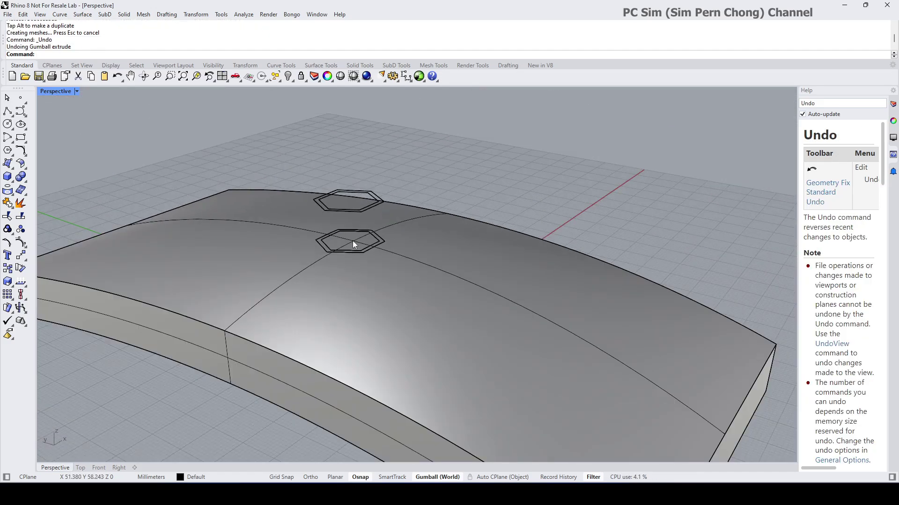
mouse_move(353, 239)
right_mouse_down()
mouse_move(357, 232)
mouse_move(287, 231)
mouse_move(266, 189)
mouse_move(346, 237)
right_mouse_up()
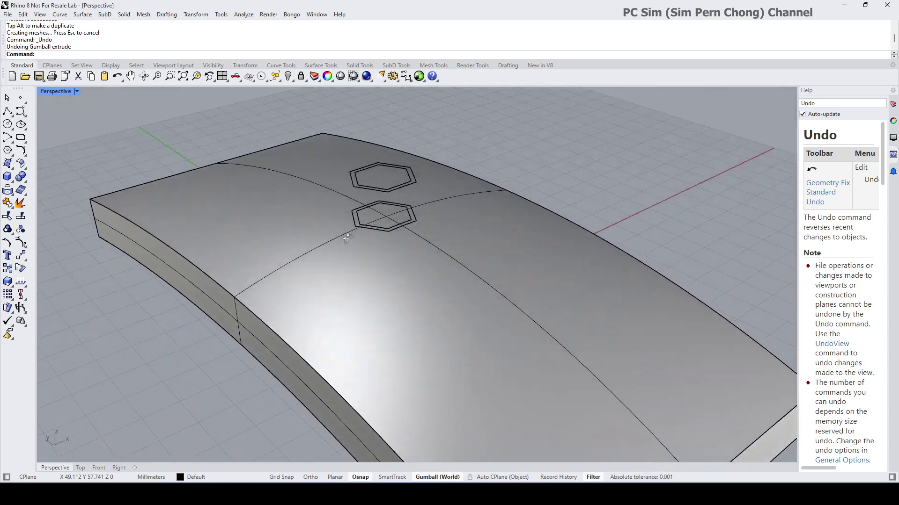